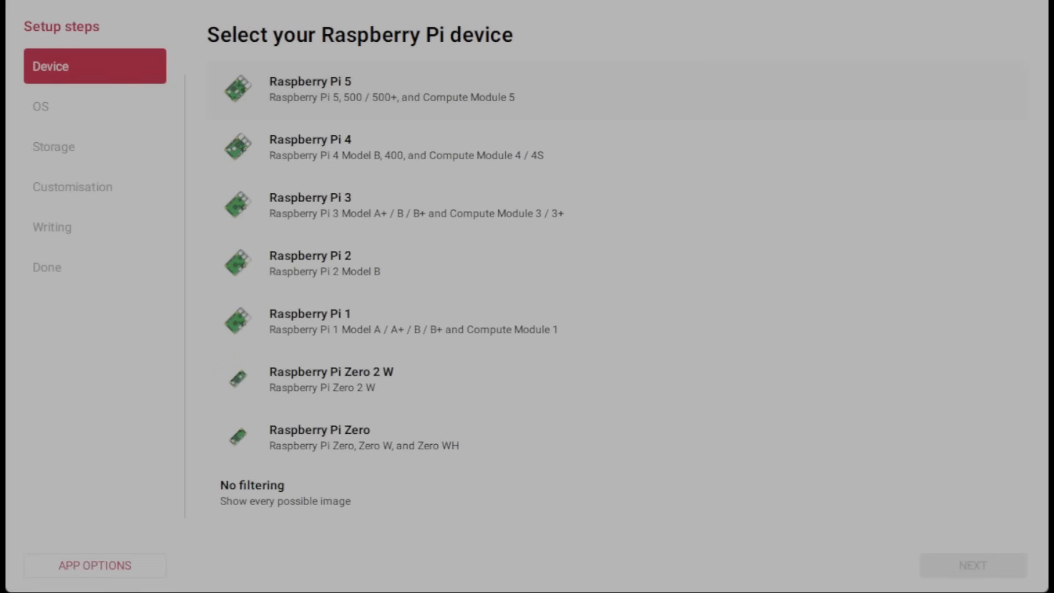
Step: Select Raspberry Pi 4 as the target device and proceed to the operating system choice
{"action": "left_click", "coordinate": [730, 159]}
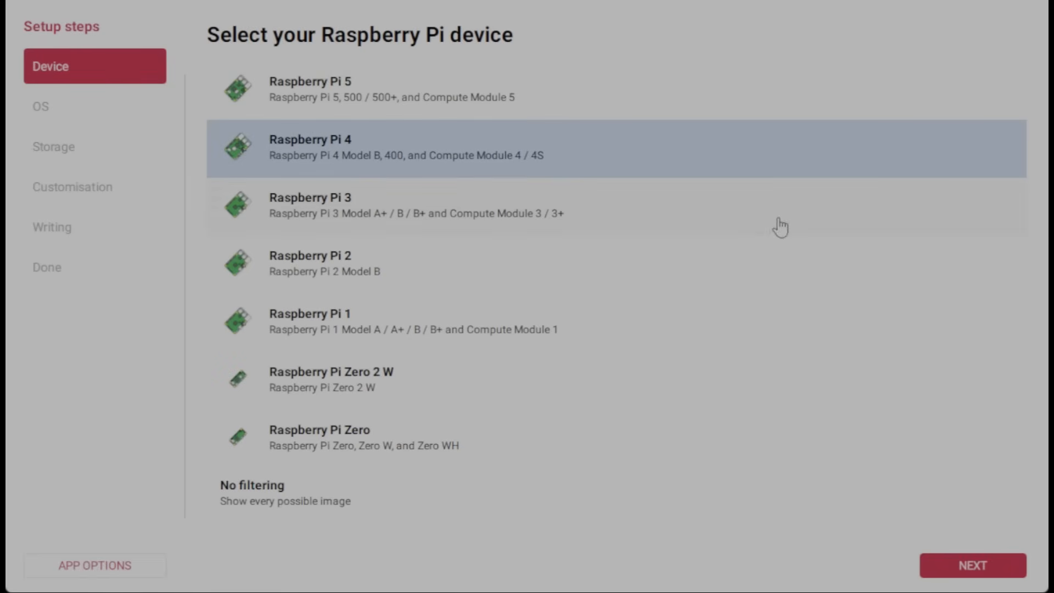
{"action": "left_click", "coordinate": [966, 564]}
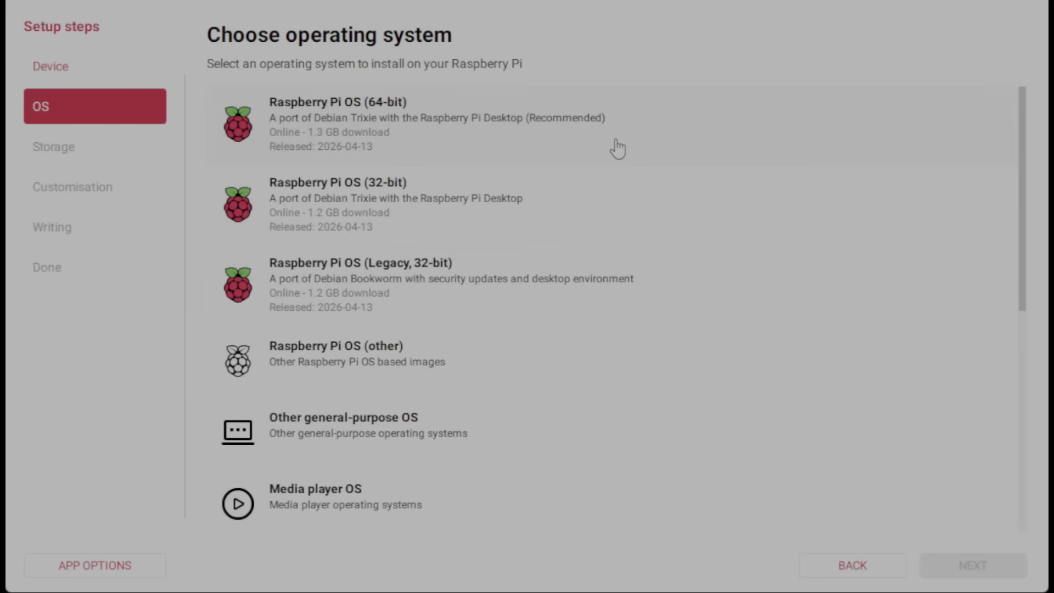
Step: Look through the image categories and the Raspberry Pi OS (other) images, and return to the main operating system list
{"action": "scroll", "coordinate": [642, 237], "scroll_direction": "down", "scroll_amount": 5}
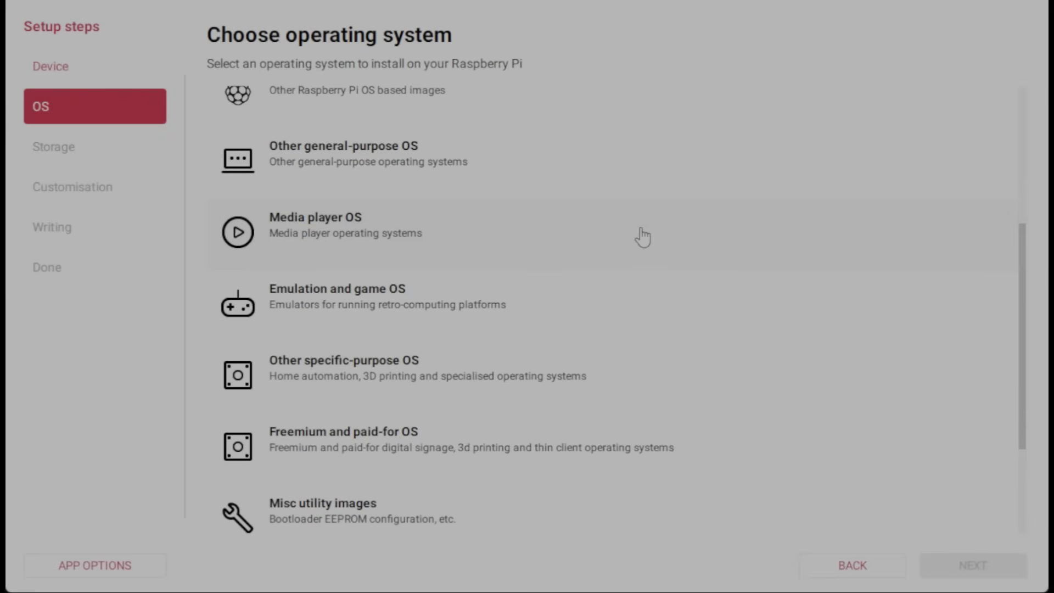
{"action": "scroll", "coordinate": [642, 237], "scroll_direction": "up", "scroll_amount": 1}
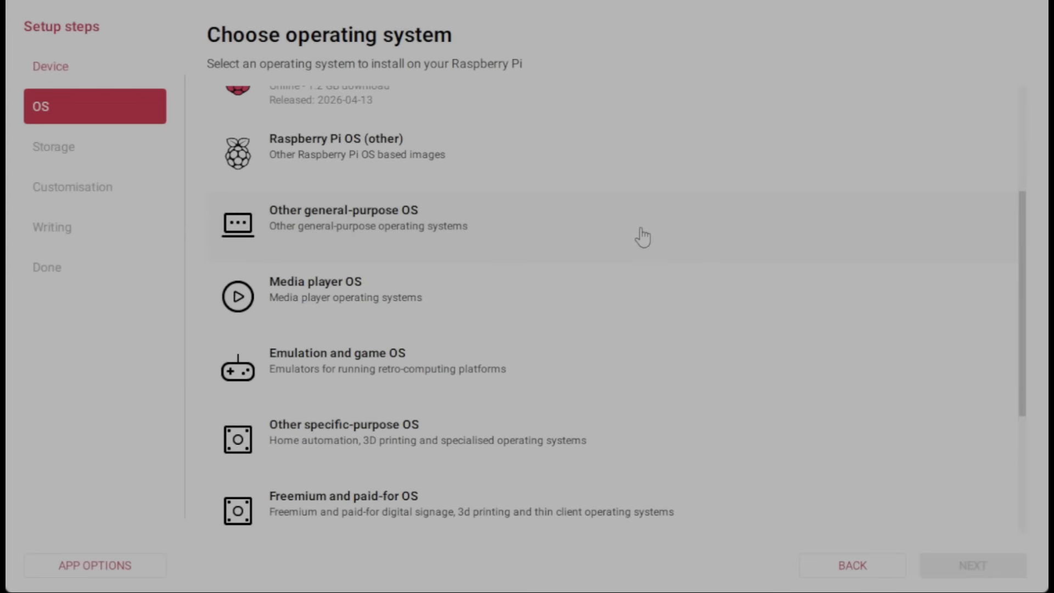
{"action": "left_click", "coordinate": [580, 183]}
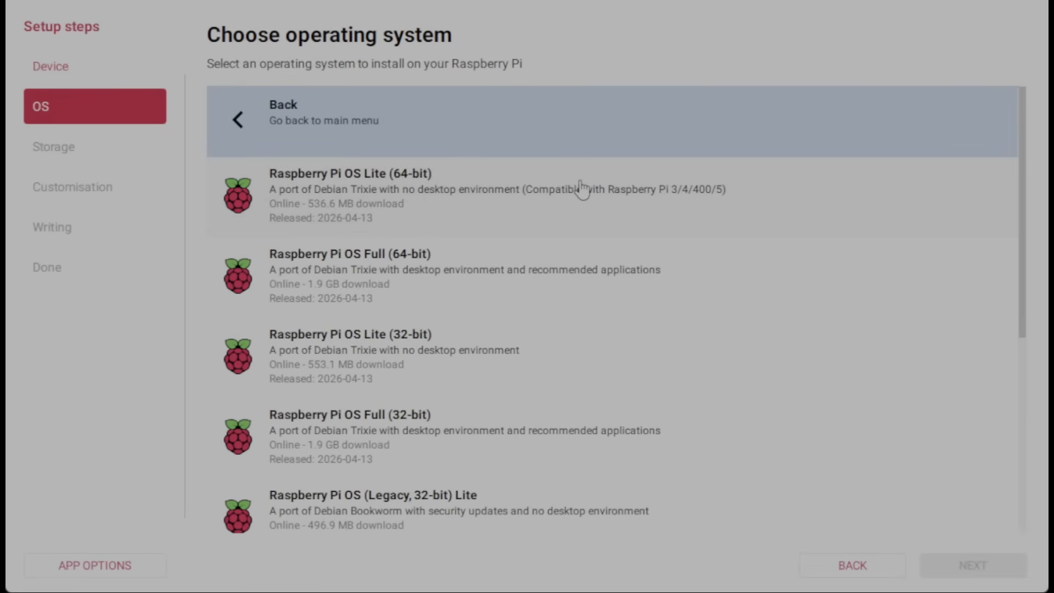
{"action": "scroll", "coordinate": [658, 402], "scroll_direction": "down", "scroll_amount": 3}
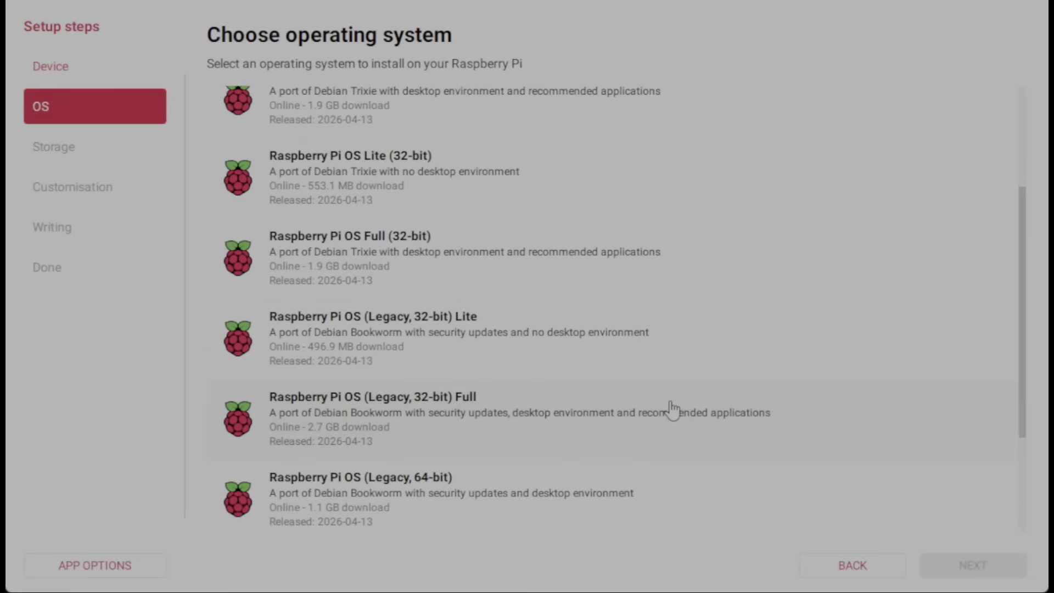
{"action": "scroll", "coordinate": [669, 404], "scroll_direction": "down", "scroll_amount": 2}
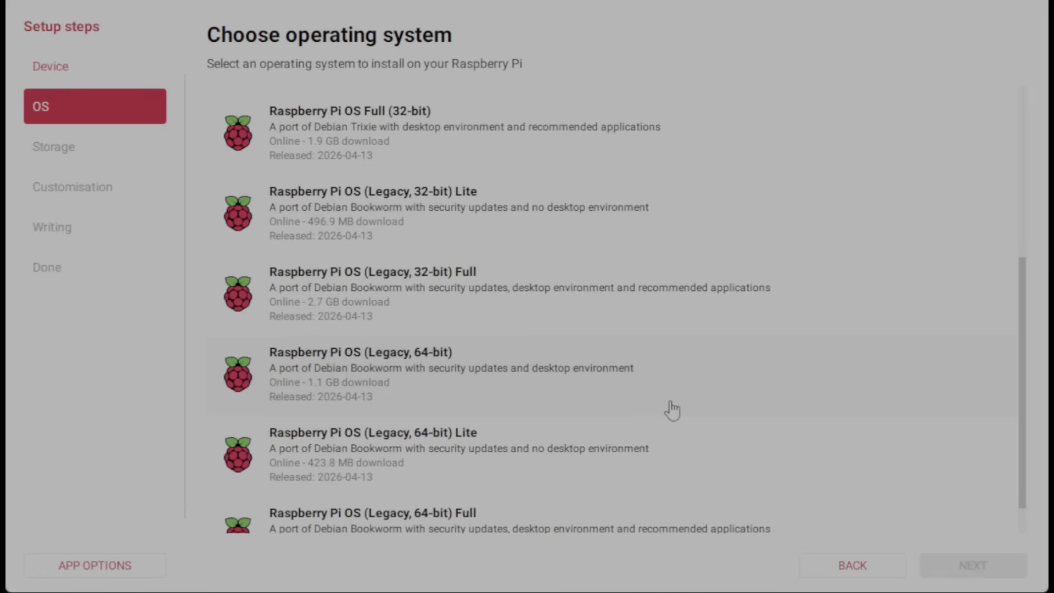
{"action": "scroll", "coordinate": [671, 409], "scroll_direction": "up", "scroll_amount": 3}
{"action": "scroll", "coordinate": [571, 217], "scroll_direction": "up", "scroll_amount": 2}
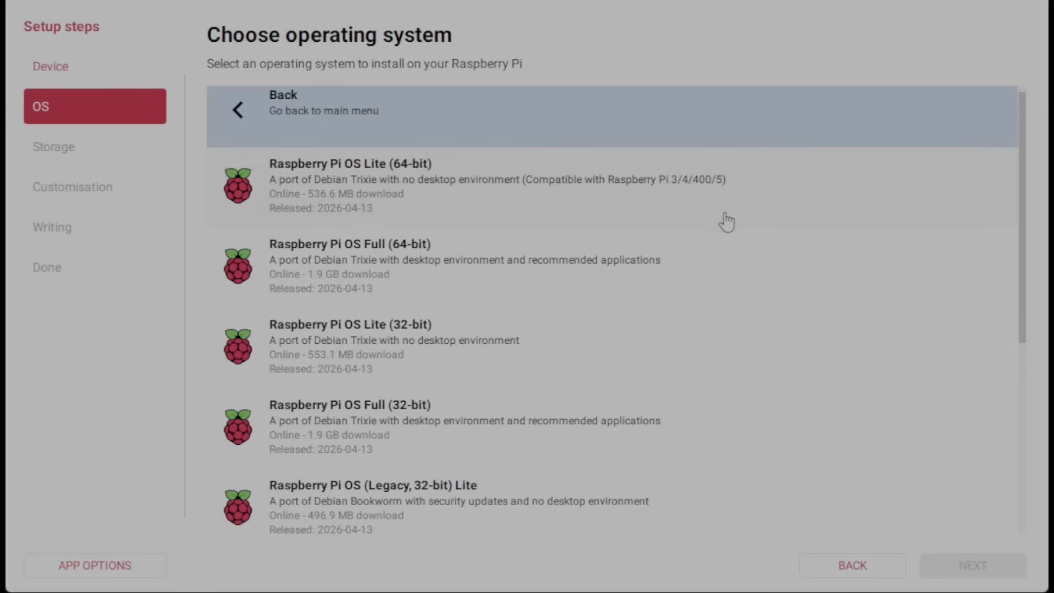
{"action": "scroll", "coordinate": [685, 320], "scroll_direction": "down", "scroll_amount": 1}
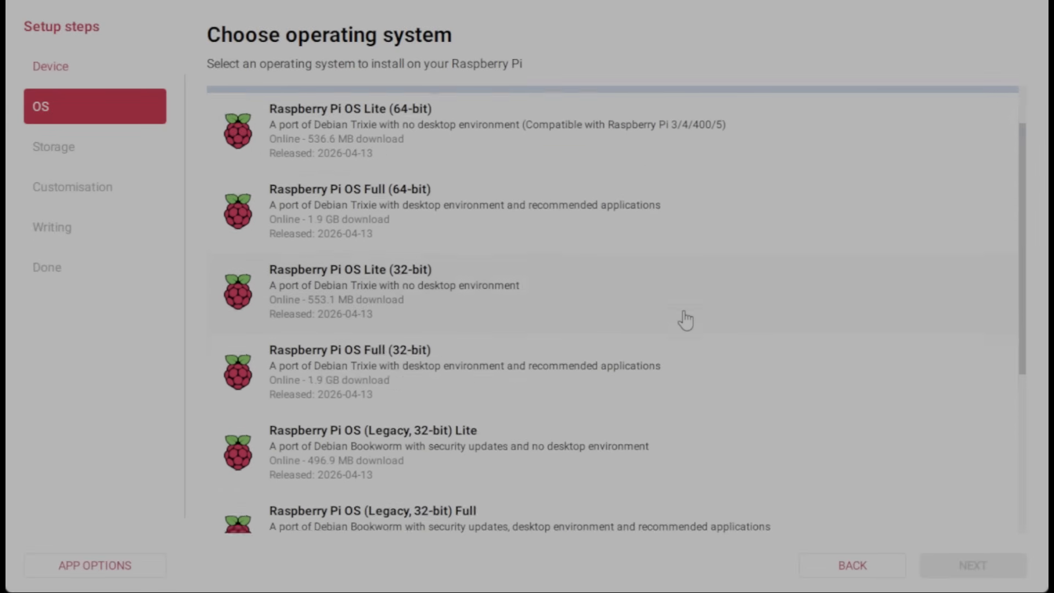
{"action": "scroll", "coordinate": [685, 320], "scroll_direction": "down", "scroll_amount": 1}
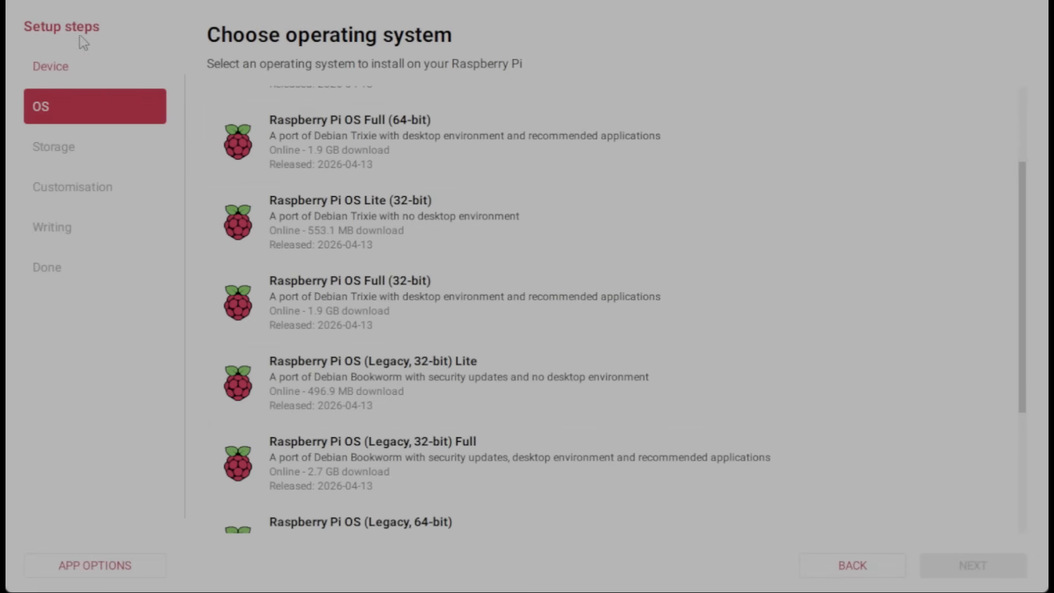
{"action": "left_click", "coordinate": [74, 114]}
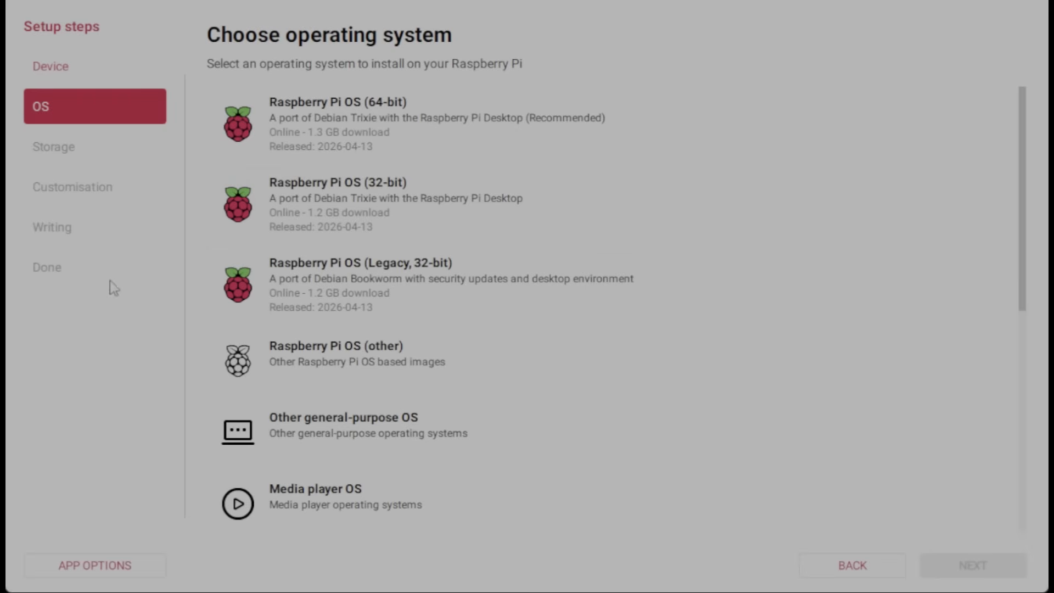
Step: Examine the systems offered under Other general-purpose OS and return to the main operating system list
{"action": "scroll", "coordinate": [715, 279], "scroll_direction": "down", "scroll_amount": 1}
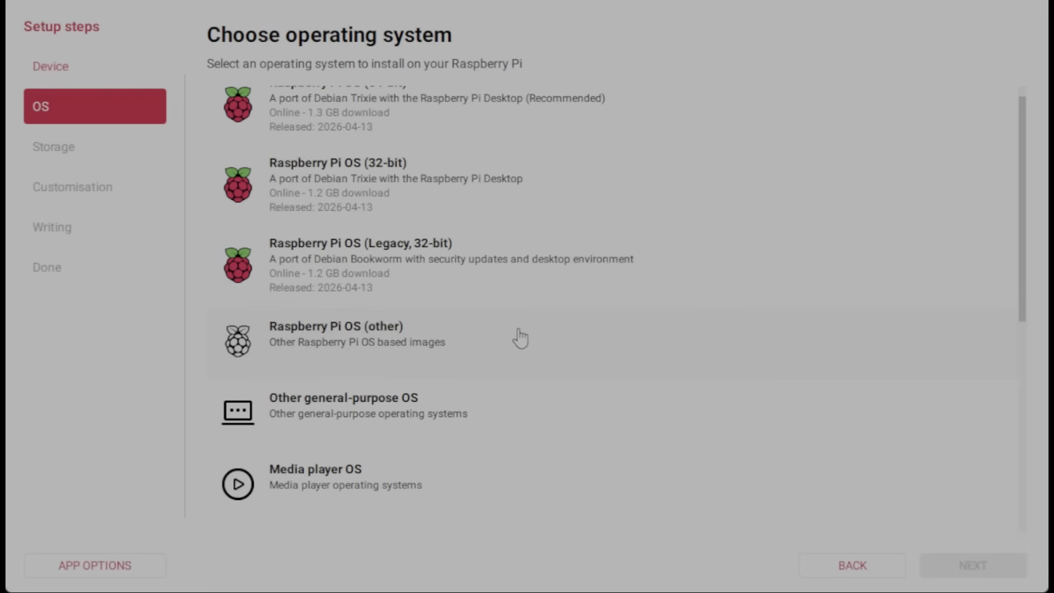
{"action": "left_click", "coordinate": [421, 428]}
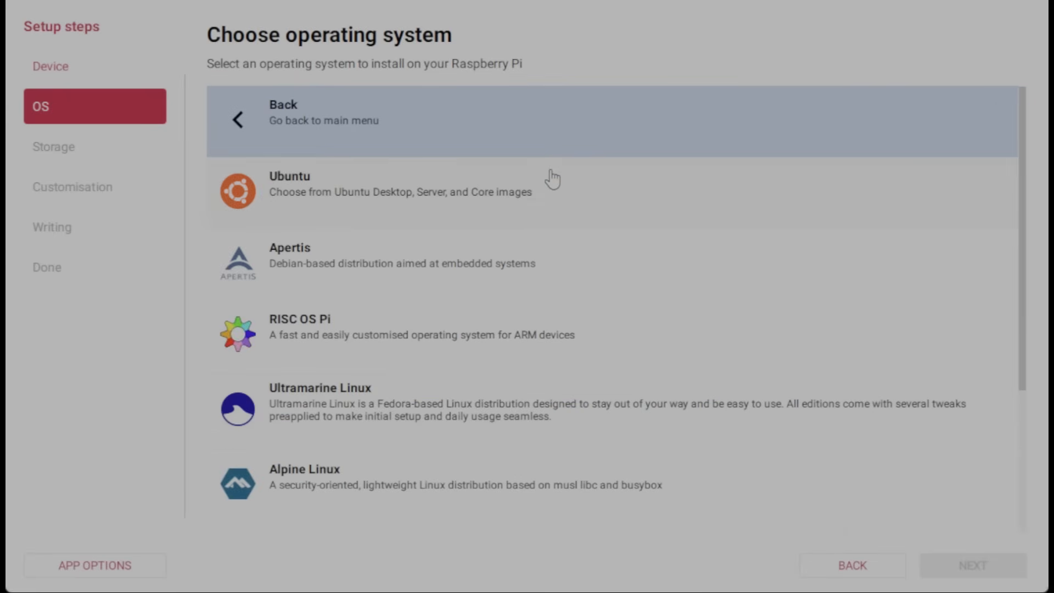
{"action": "scroll", "coordinate": [561, 188], "scroll_direction": "down", "scroll_amount": 3}
{"action": "scroll", "coordinate": [743, 303], "scroll_direction": "down", "scroll_amount": 1}
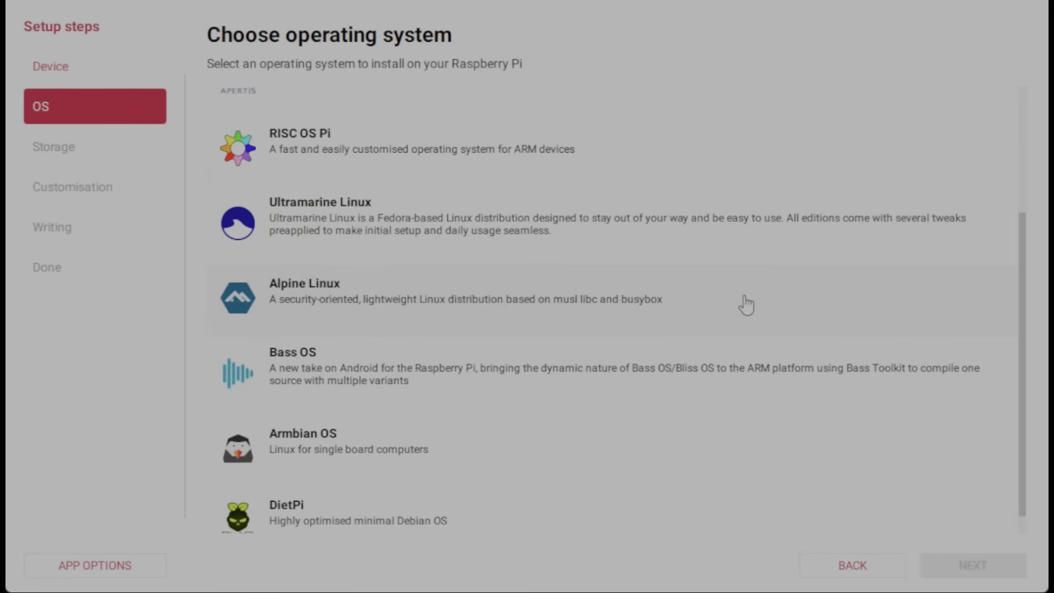
{"action": "scroll", "coordinate": [314, 486], "scroll_direction": "down", "scroll_amount": 1}
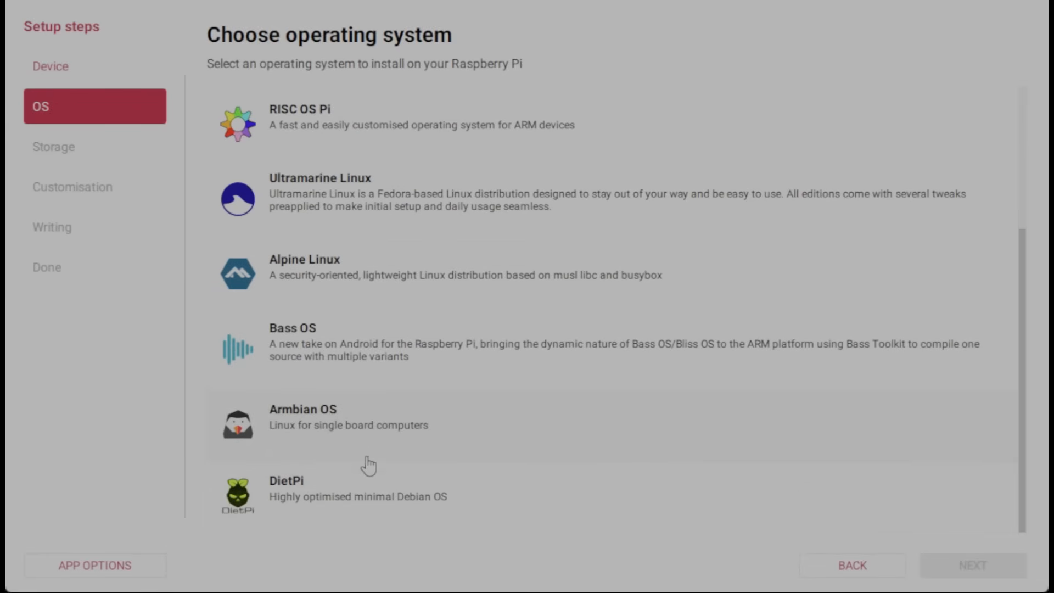
{"action": "left_click", "coordinate": [100, 105]}
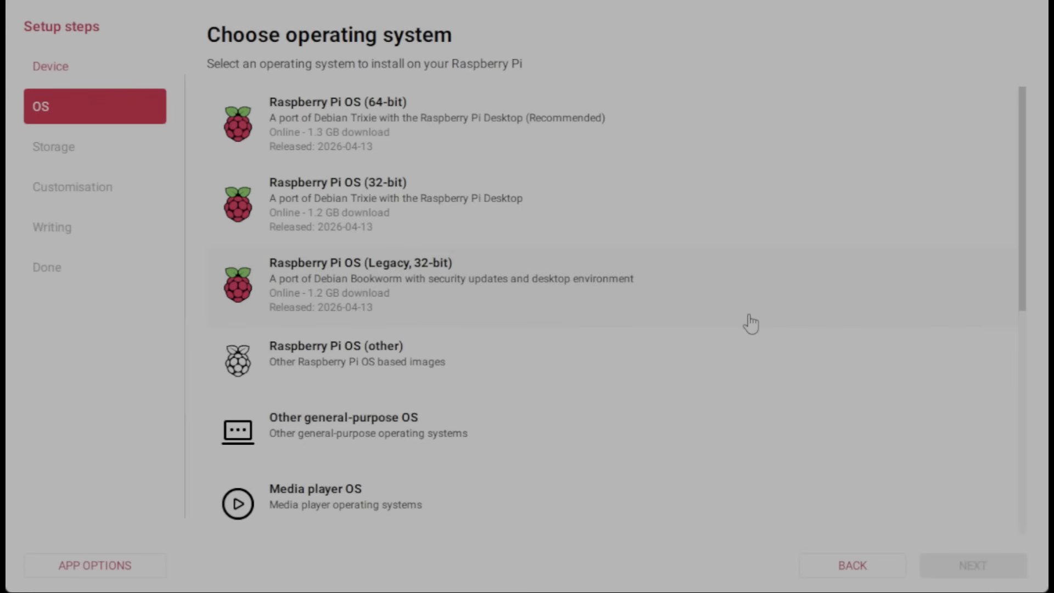
Step: View the Media player OS and the Emulation and game OS categories, returning to the main operating system list after each
{"action": "left_click", "coordinate": [454, 498]}
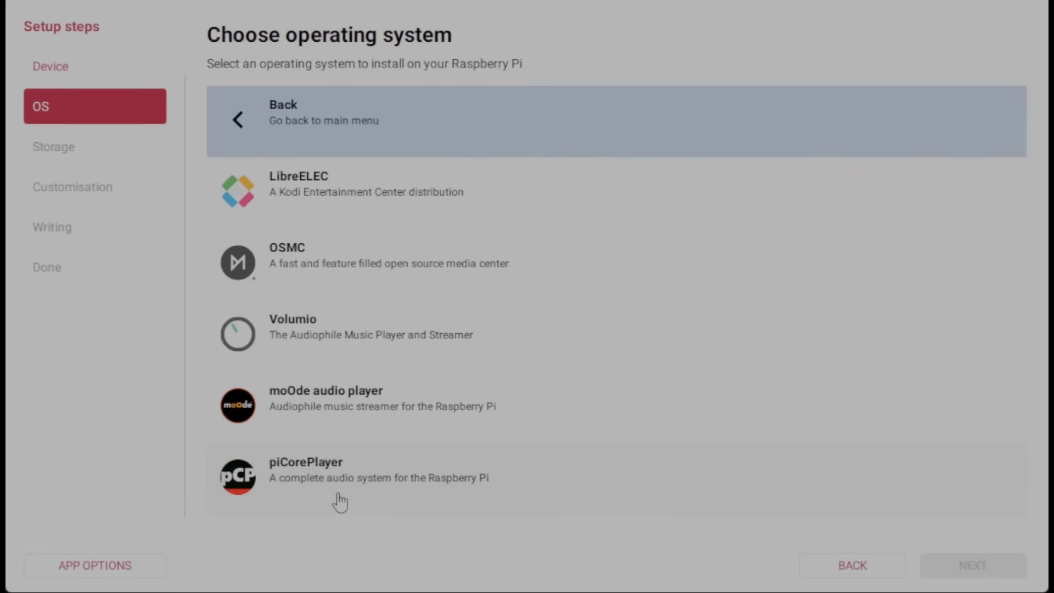
{"action": "left_click", "coordinate": [106, 110]}
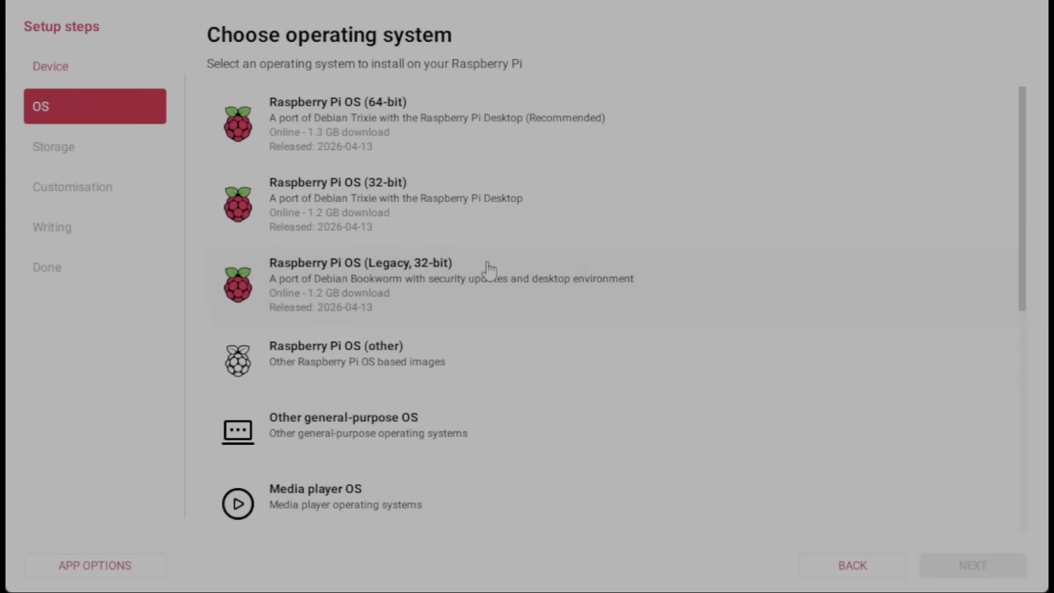
{"action": "scroll", "coordinate": [488, 269], "scroll_direction": "down", "scroll_amount": 3}
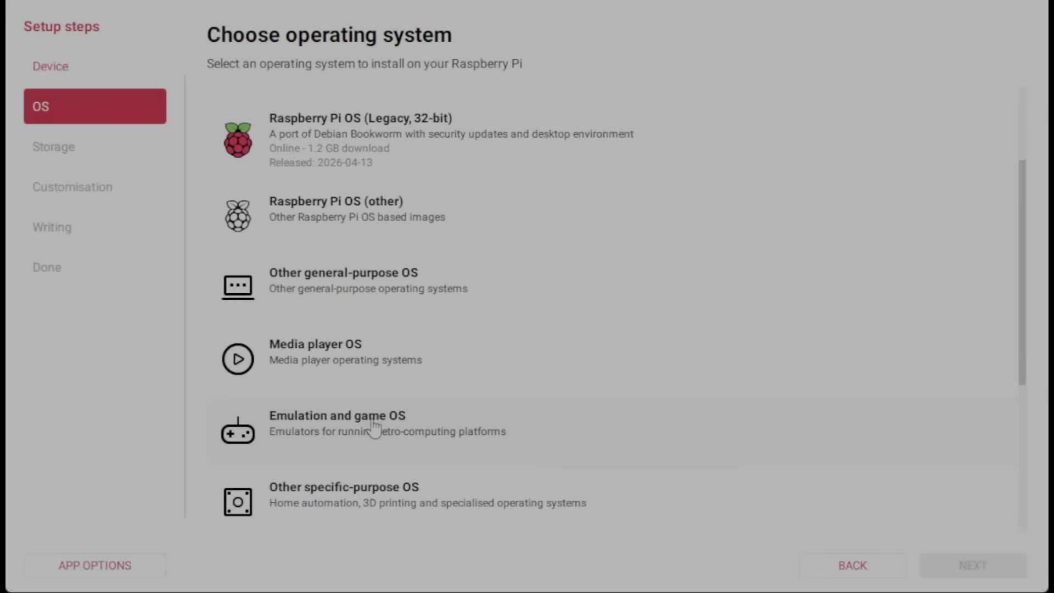
{"action": "left_click", "coordinate": [372, 424]}
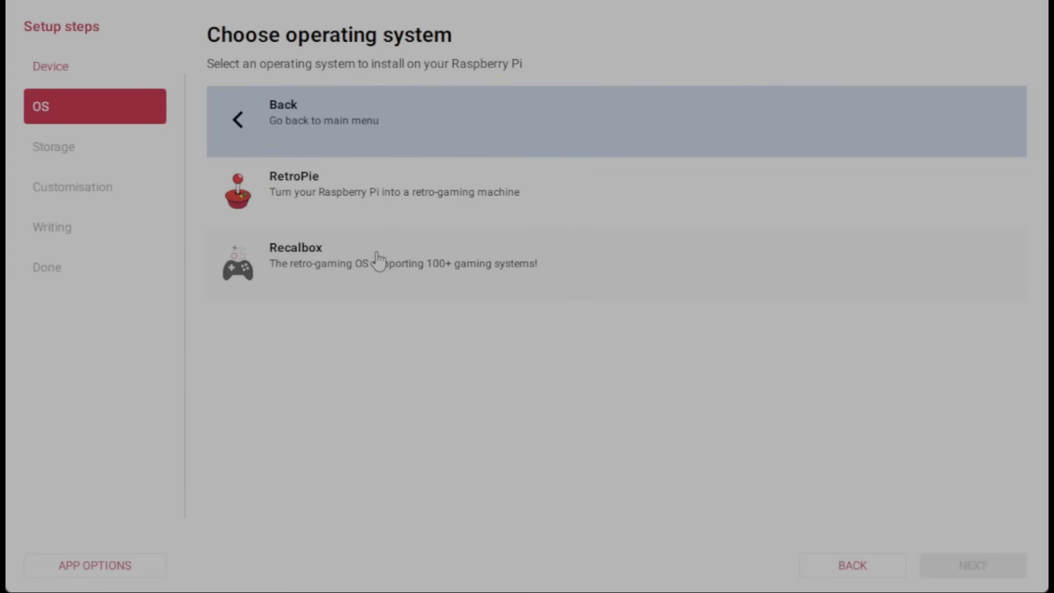
{"action": "left_click", "coordinate": [108, 112]}
Step: Examine the systems offered under Other specific-purpose OS through the end of the list and return to the main list
{"action": "scroll", "coordinate": [473, 267], "scroll_direction": "down", "scroll_amount": 1}
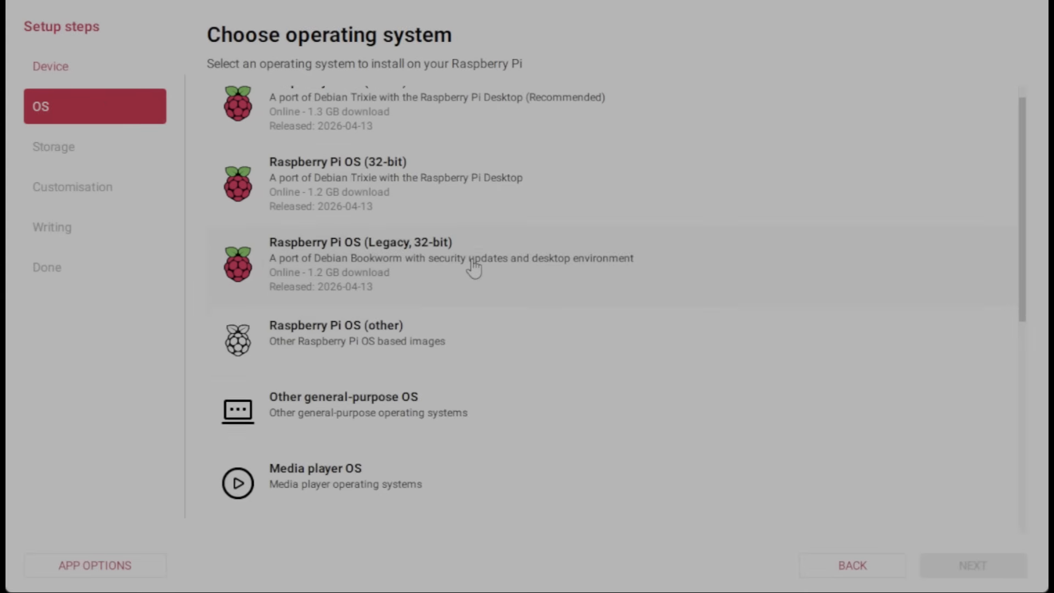
{"action": "scroll", "coordinate": [473, 268], "scroll_direction": "down", "scroll_amount": 4}
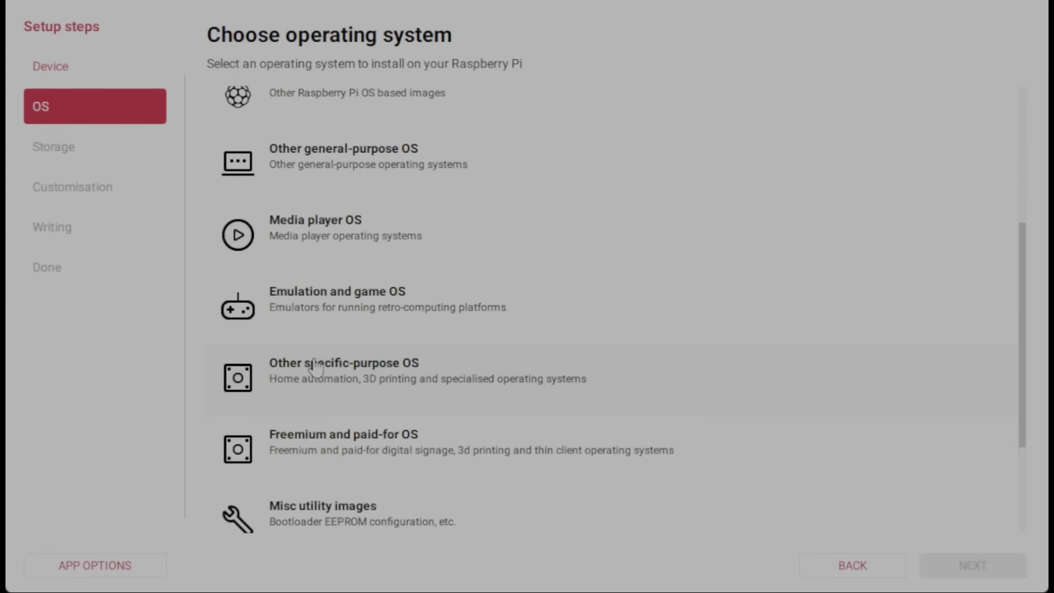
{"action": "left_click", "coordinate": [414, 365]}
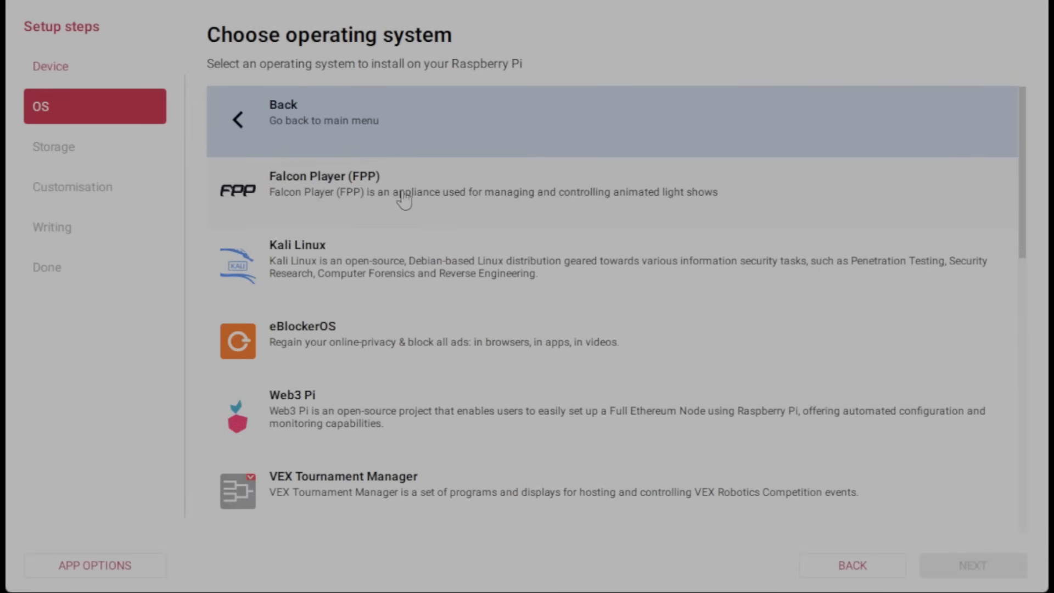
{"action": "scroll", "coordinate": [447, 228], "scroll_direction": "down", "scroll_amount": 10}
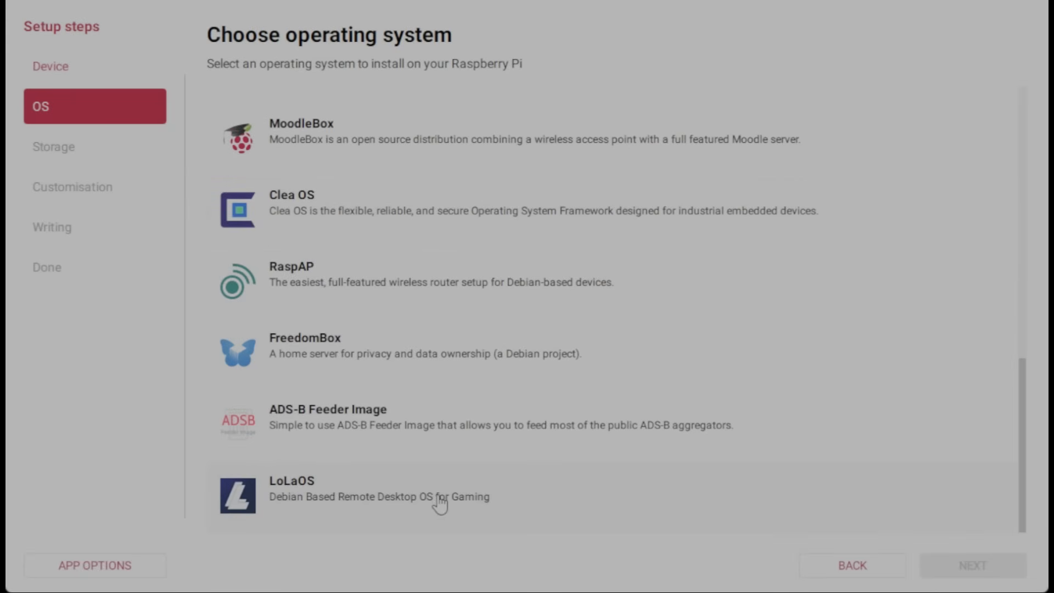
{"action": "left_click", "coordinate": [85, 107]}
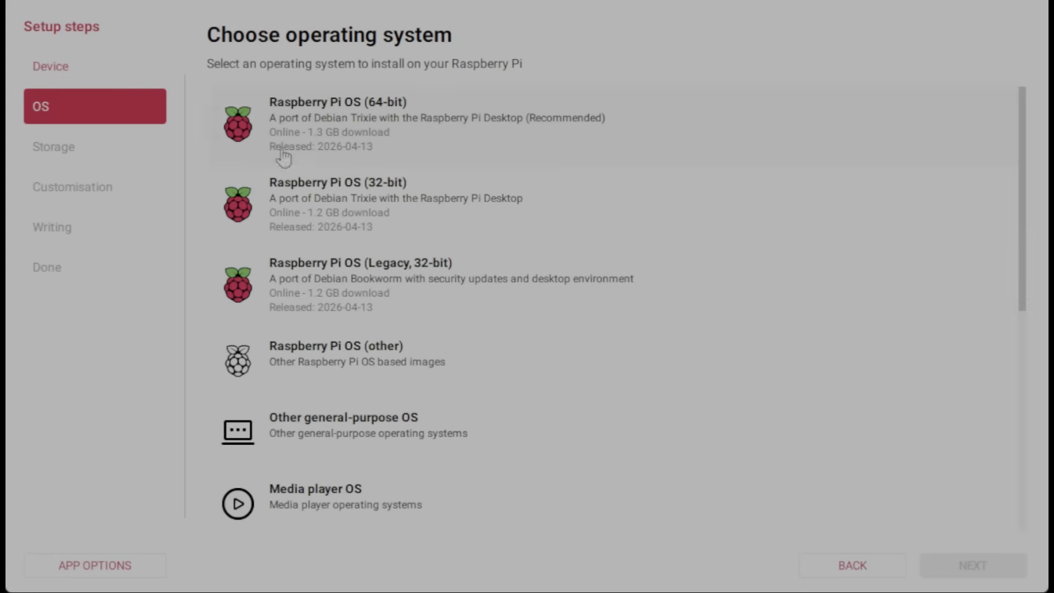
Step: View the options in the Freemium and paid-for OS category and return to the main operating system list
{"action": "scroll", "coordinate": [470, 224], "scroll_direction": "down", "scroll_amount": 3}
{"action": "scroll", "coordinate": [471, 224], "scroll_direction": "down", "scroll_amount": 3}
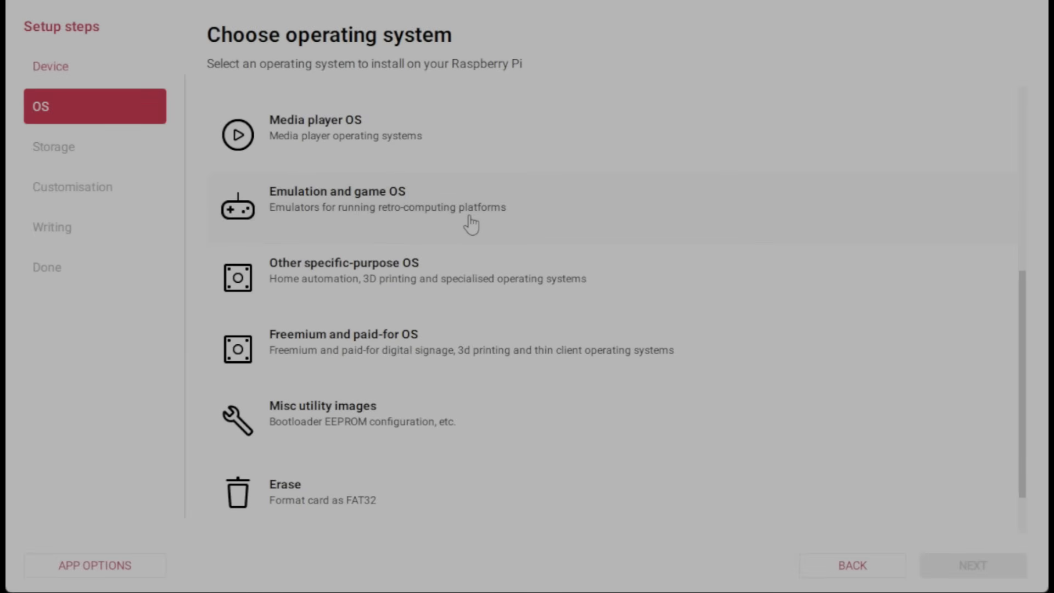
{"action": "left_click", "coordinate": [436, 353]}
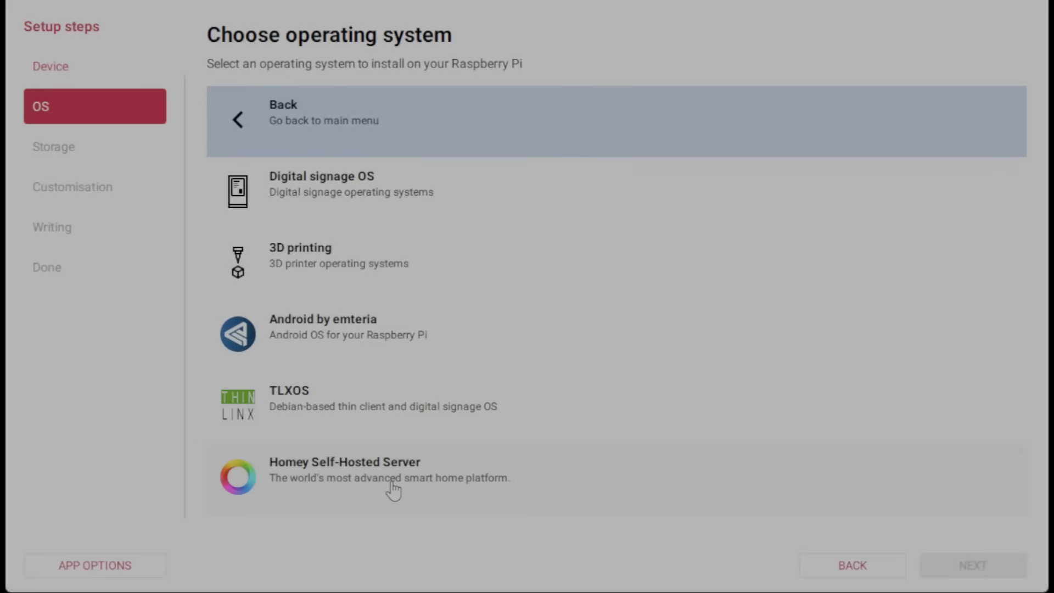
{"action": "left_click", "coordinate": [75, 117]}
Step: View the Bootloader (Pi 4 family) images among the Misc utility images and return to the main operating system list
{"action": "scroll", "coordinate": [351, 241], "scroll_direction": "down", "scroll_amount": 5}
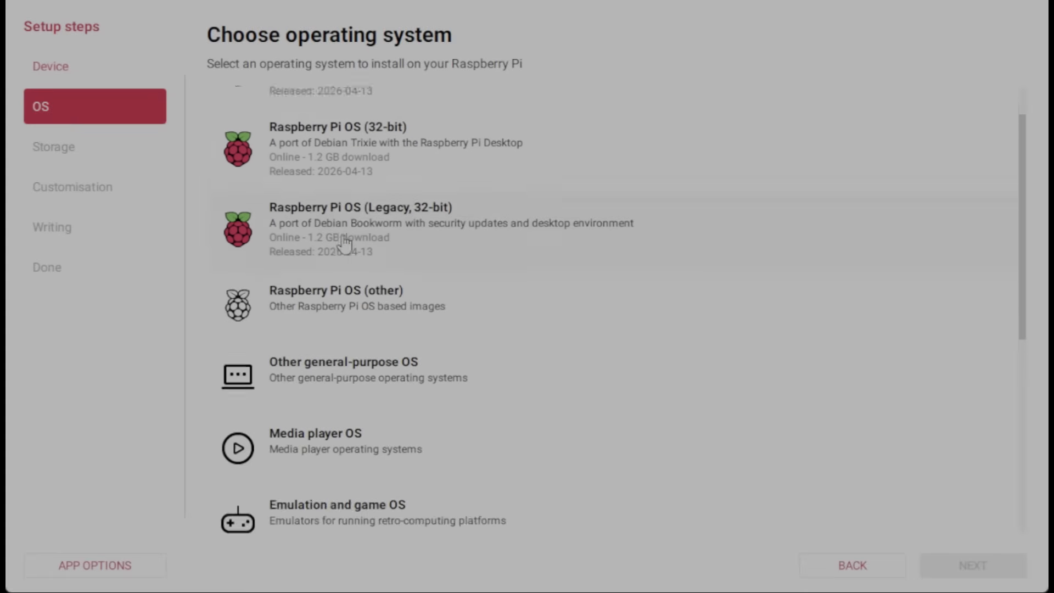
{"action": "scroll", "coordinate": [368, 268], "scroll_direction": "down", "scroll_amount": 2}
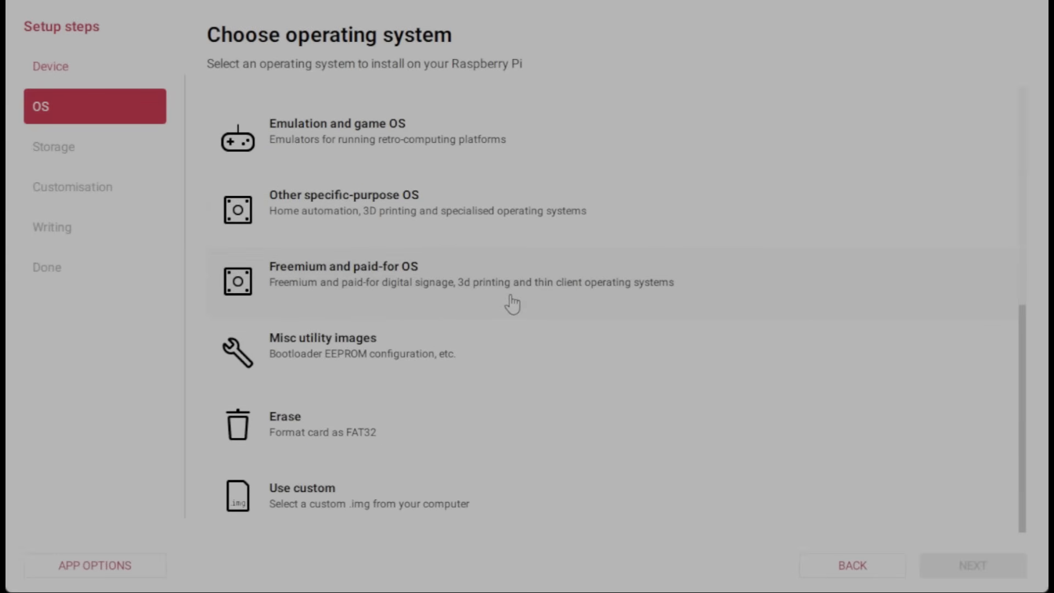
{"action": "left_click", "coordinate": [408, 350]}
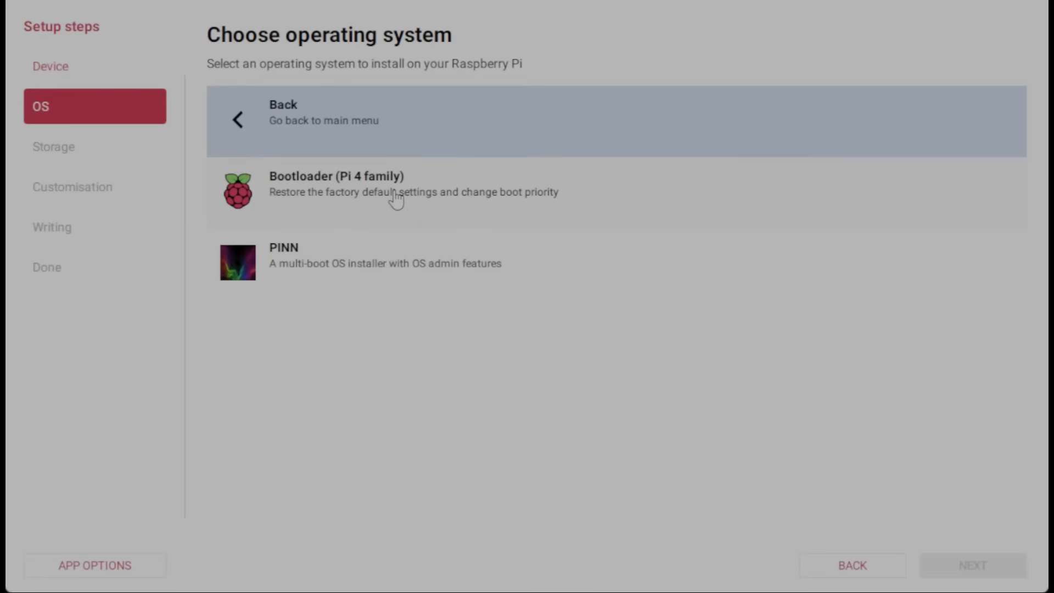
{"action": "left_click", "coordinate": [329, 195]}
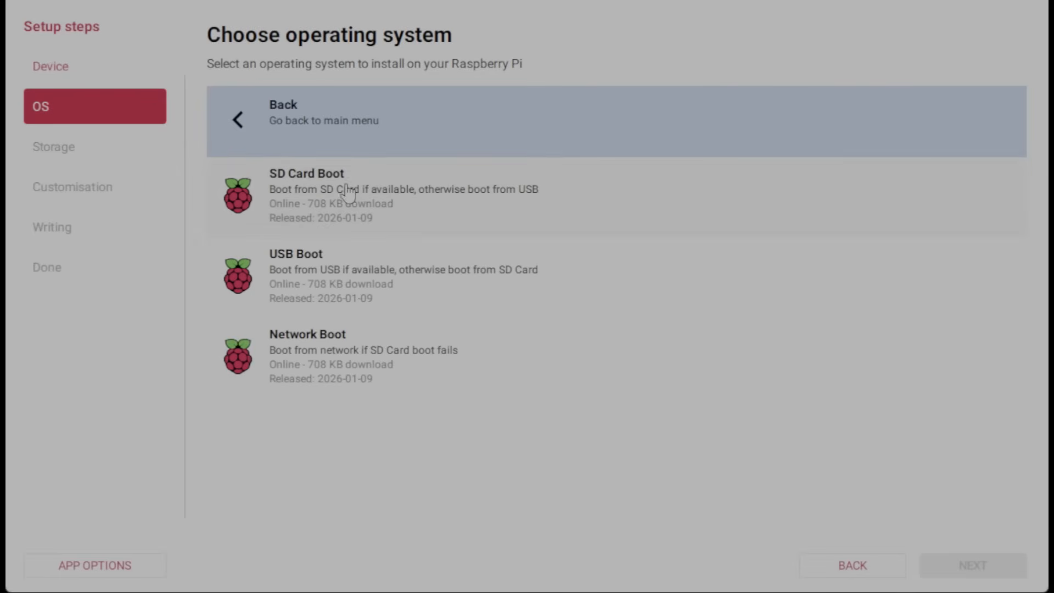
{"action": "left_click", "coordinate": [102, 109]}
Step: View the PINN installer versions among the Misc utility images and return to the main operating system list
{"action": "scroll", "coordinate": [455, 403], "scroll_direction": "down", "scroll_amount": 2}
{"action": "scroll", "coordinate": [455, 403], "scroll_direction": "down", "scroll_amount": 5}
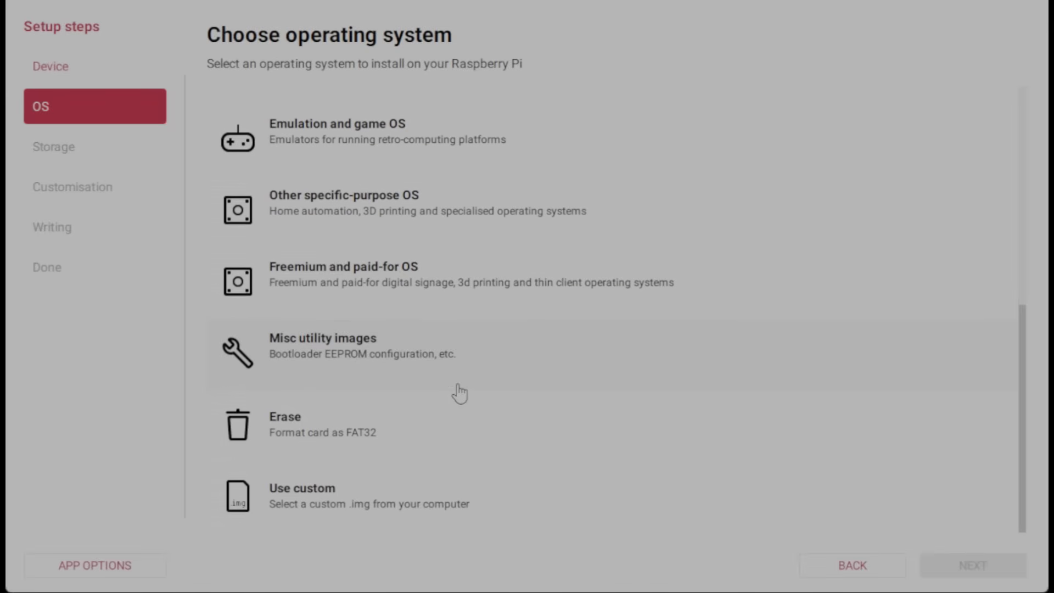
{"action": "left_click", "coordinate": [351, 354]}
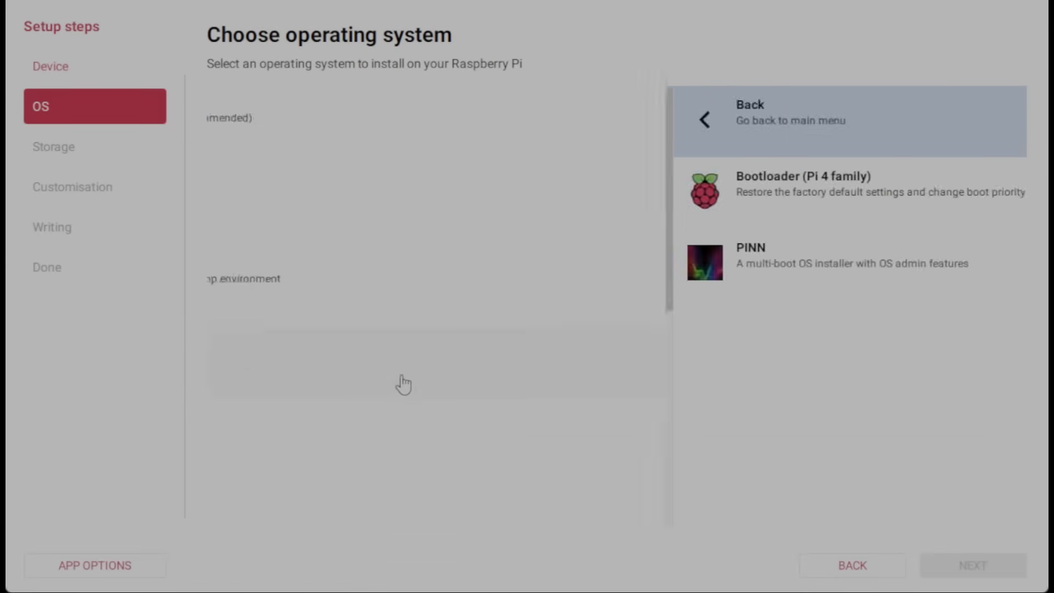
{"action": "left_click", "coordinate": [307, 281]}
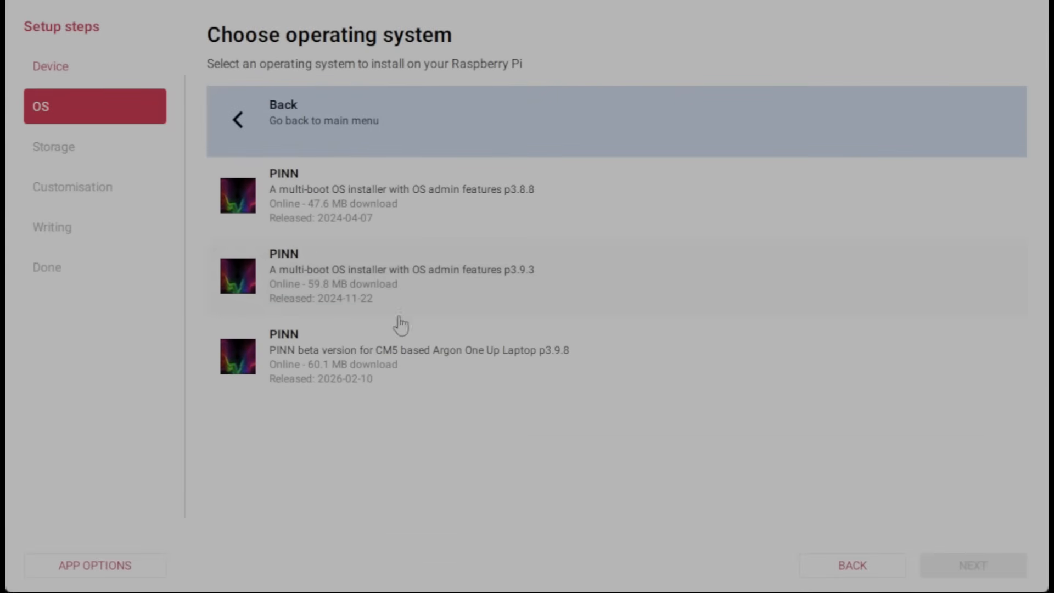
{"action": "left_click", "coordinate": [129, 110]}
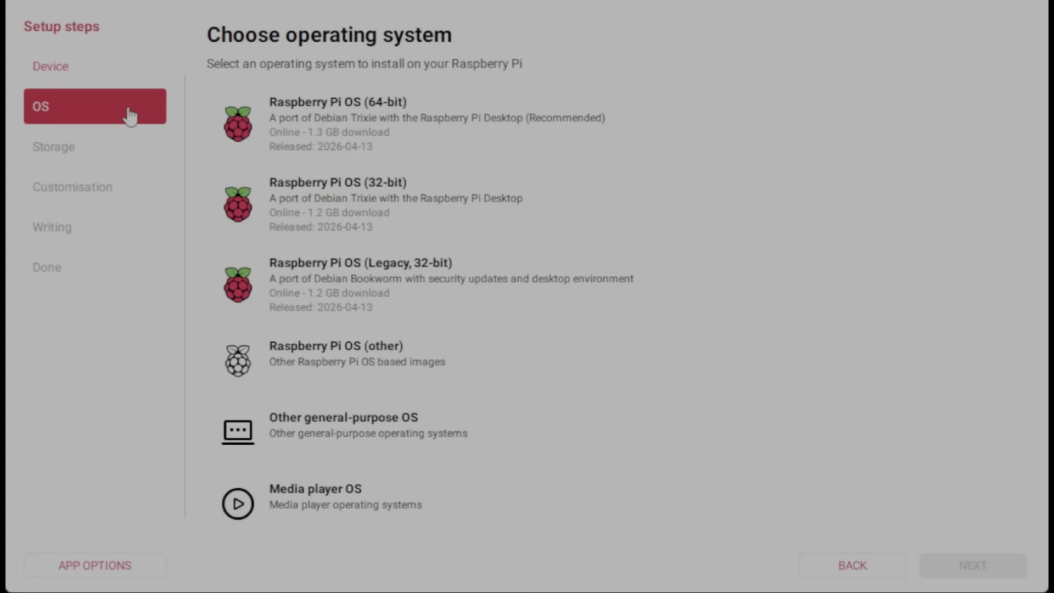
Step: View the Erase and Use custom entries at the end of the operating system list
{"action": "scroll", "coordinate": [557, 270], "scroll_direction": "down", "scroll_amount": 3}
{"action": "scroll", "coordinate": [560, 272], "scroll_direction": "down", "scroll_amount": 5}
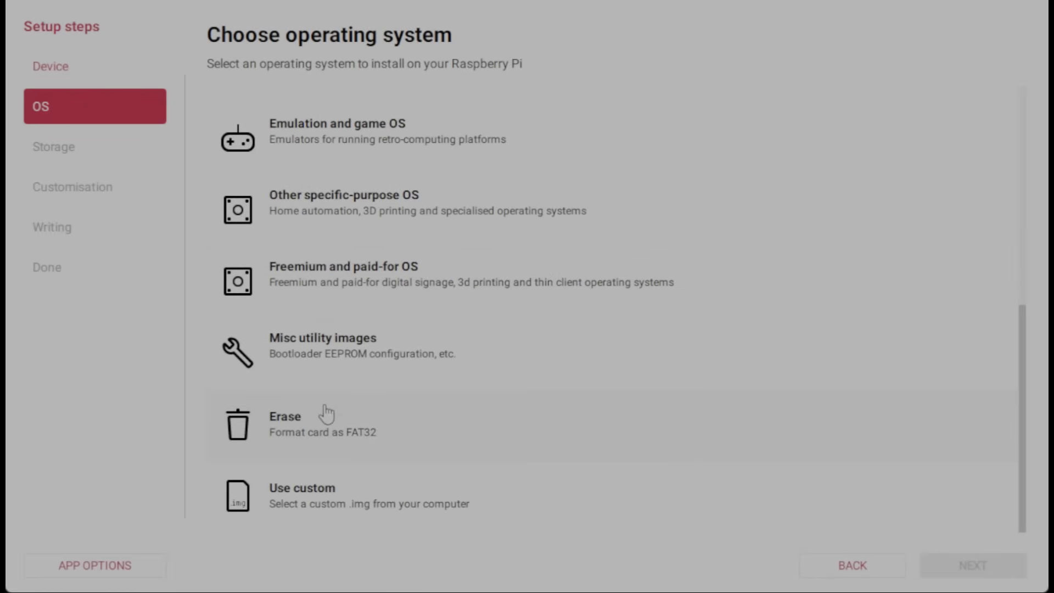
{"action": "left_click", "coordinate": [383, 435]}
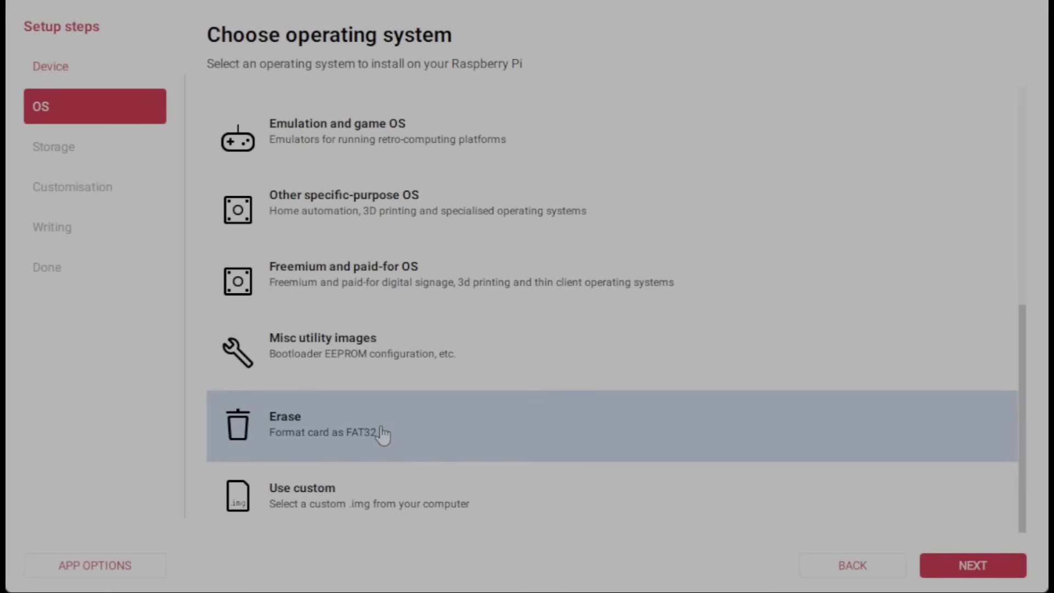
{"action": "left_click", "coordinate": [365, 506]}
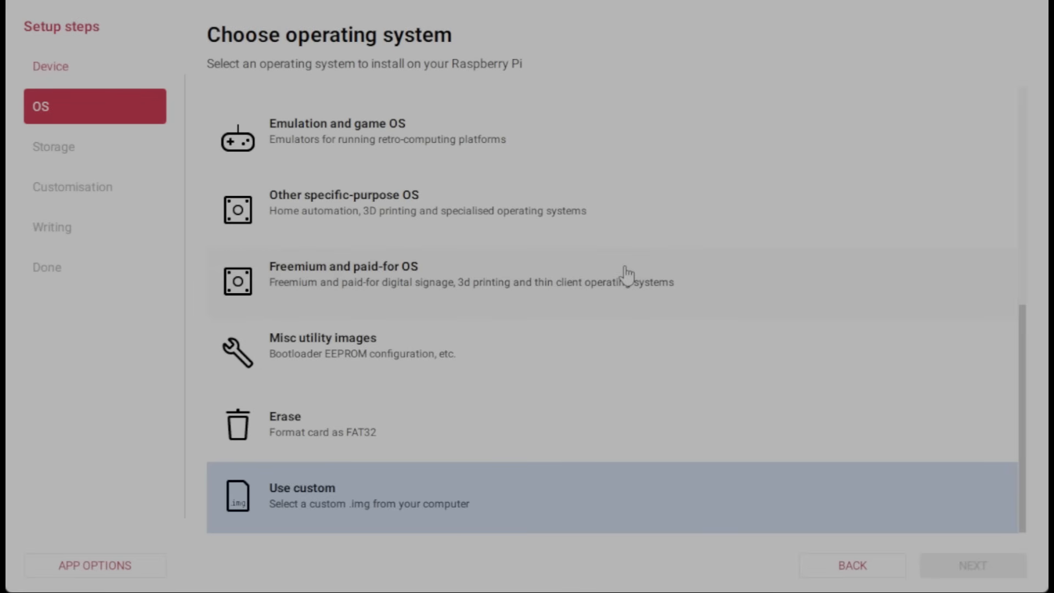
Step: Choose Raspberry Pi OS Lite (64-bit) from the Raspberry Pi OS (other) images and continue to storage selection
{"action": "scroll", "coordinate": [626, 278], "scroll_direction": "up", "scroll_amount": 5}
{"action": "scroll", "coordinate": [626, 278], "scroll_direction": "up", "scroll_amount": 2}
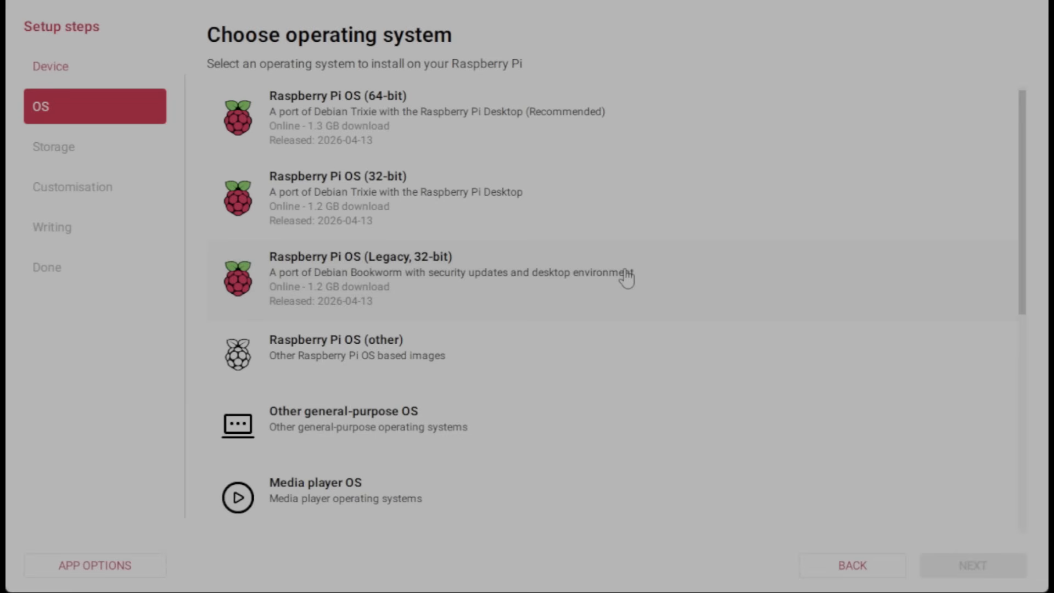
{"action": "scroll", "coordinate": [361, 159], "scroll_direction": "up", "scroll_amount": 1}
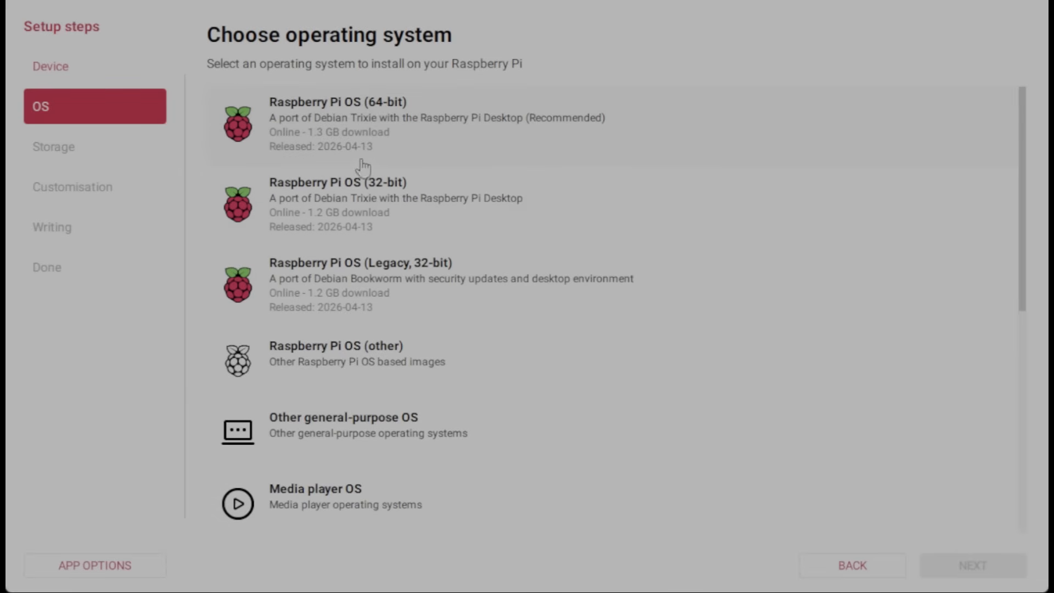
{"action": "left_click", "coordinate": [376, 351]}
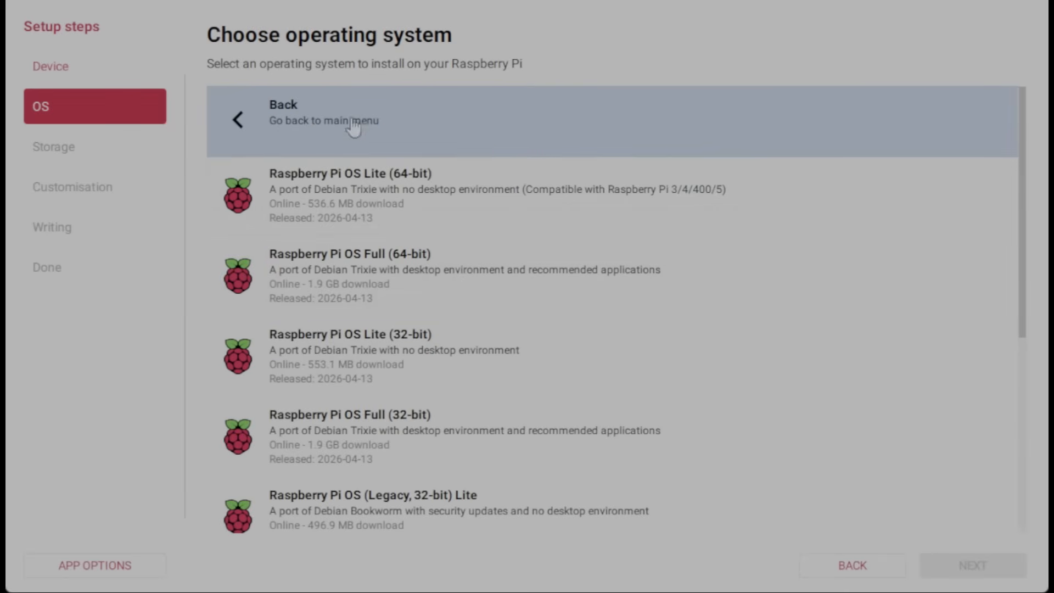
{"action": "left_click", "coordinate": [326, 206]}
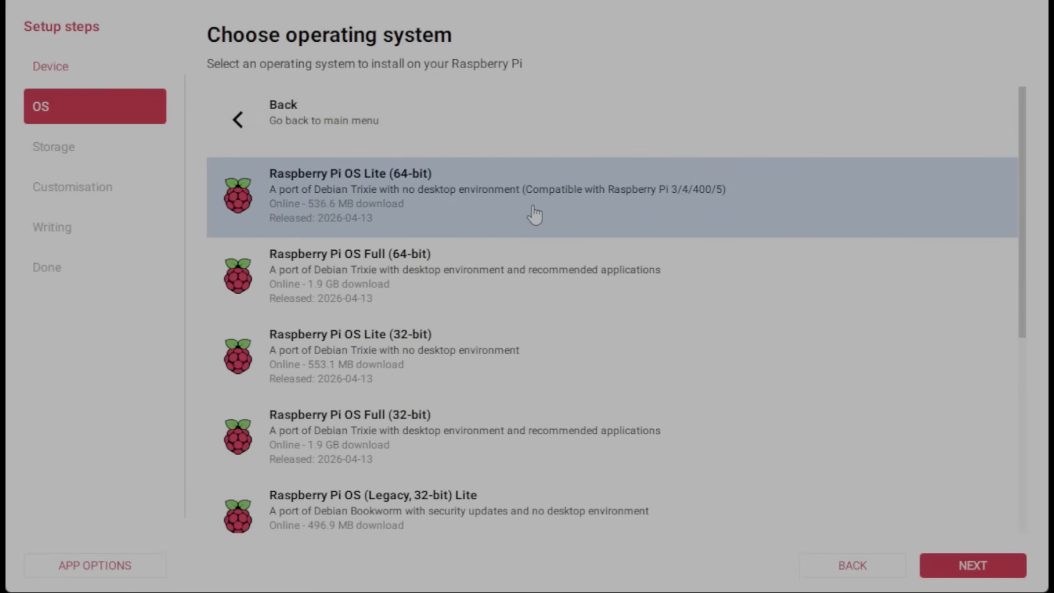
{"action": "left_click", "coordinate": [994, 571]}
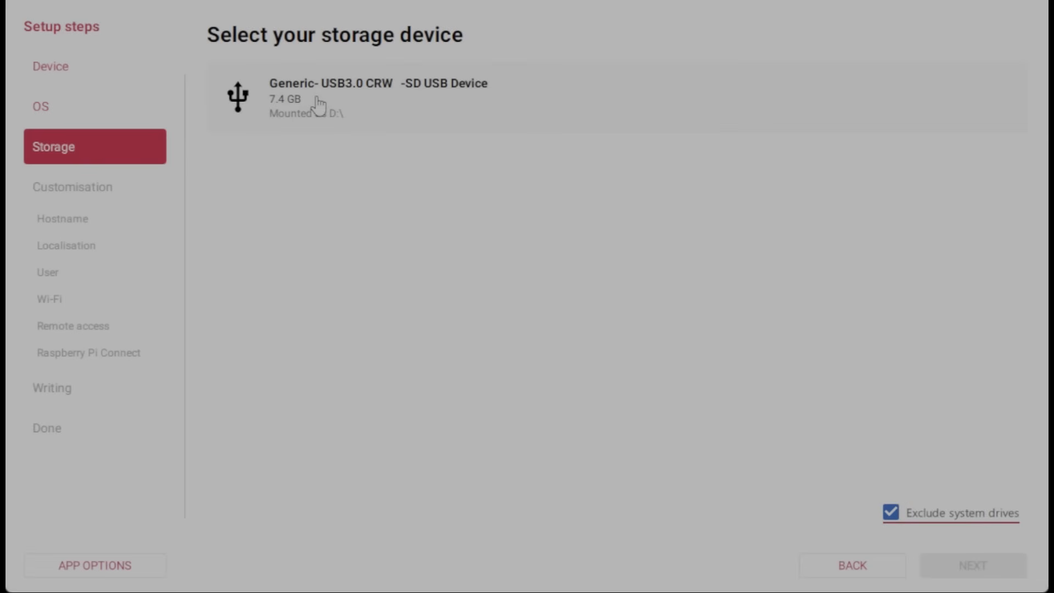
Step: Select the 7.4 GB Generic USB3.0 CRW SD USB device as storage and accept the existing hostname and localisation settings
{"action": "left_click", "coordinate": [345, 100]}
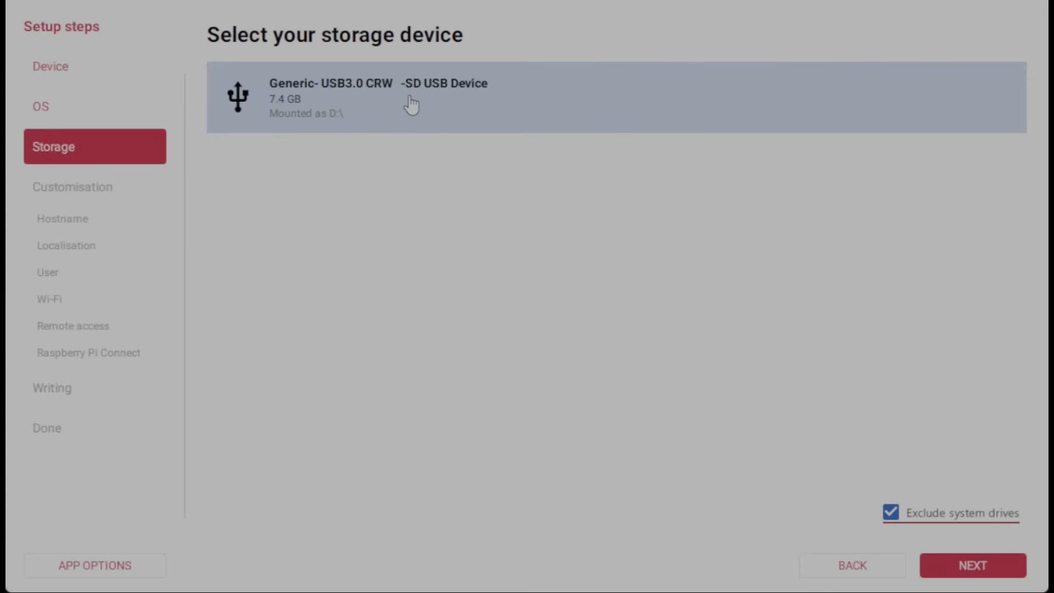
{"action": "left_click", "coordinate": [1009, 571]}
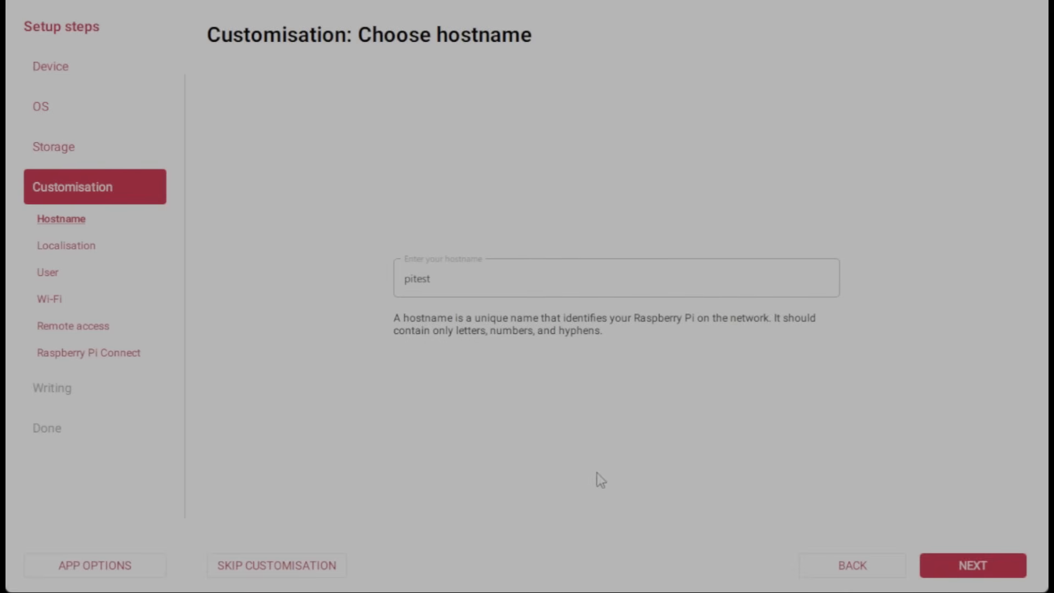
{"action": "left_click", "coordinate": [964, 565]}
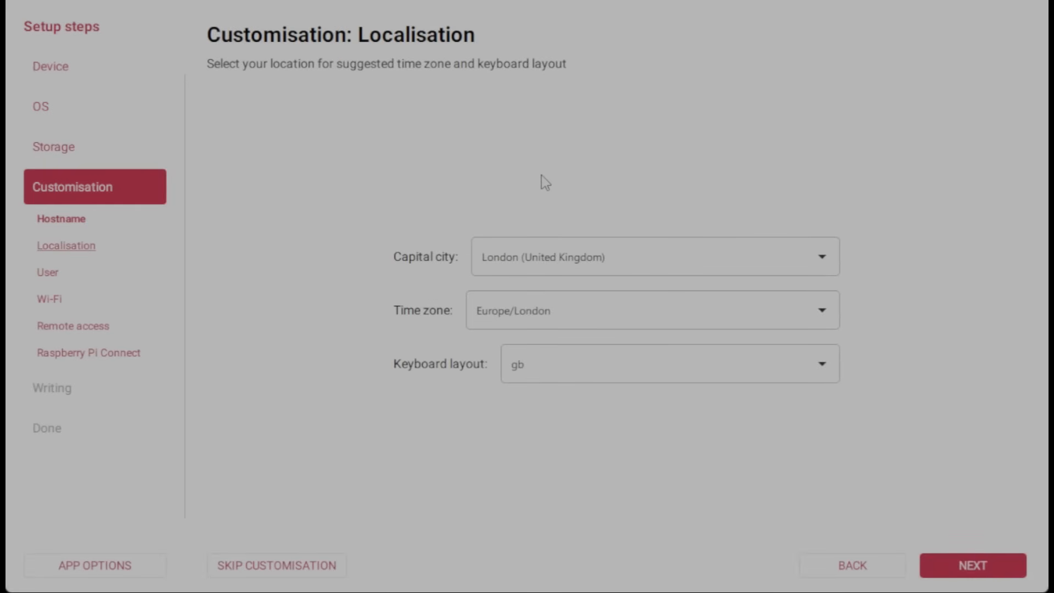
{"action": "left_click", "coordinate": [997, 566]}
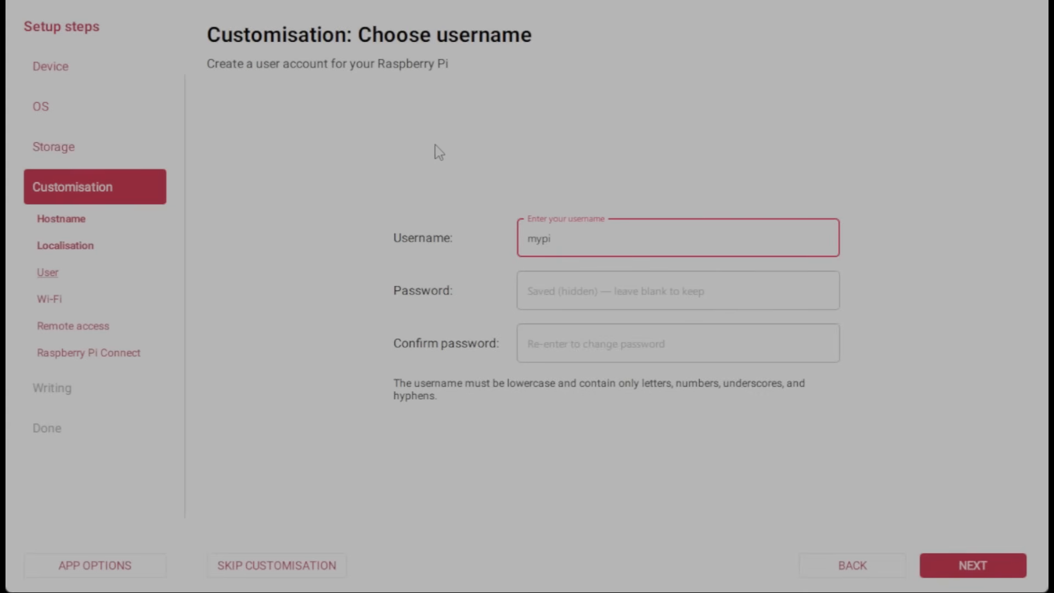
Step: Enter and confirm the account password, keeping the existing username, and continue to the Wi-Fi settings
{"action": "left_click", "coordinate": [656, 299]}
{"action": "left_click", "coordinate": [670, 358]}
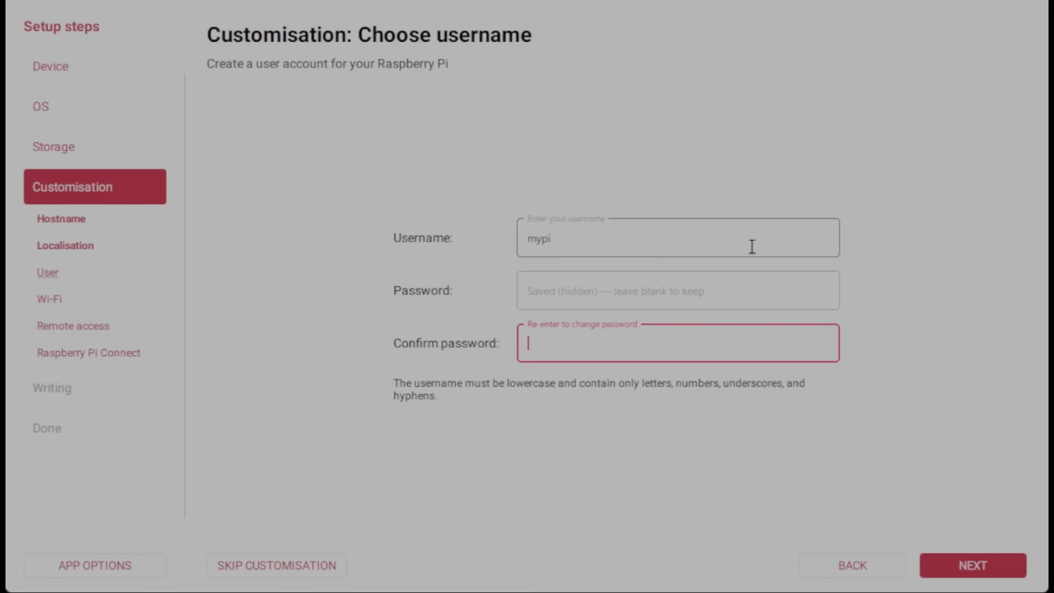
{"action": "left_click", "coordinate": [591, 291]}
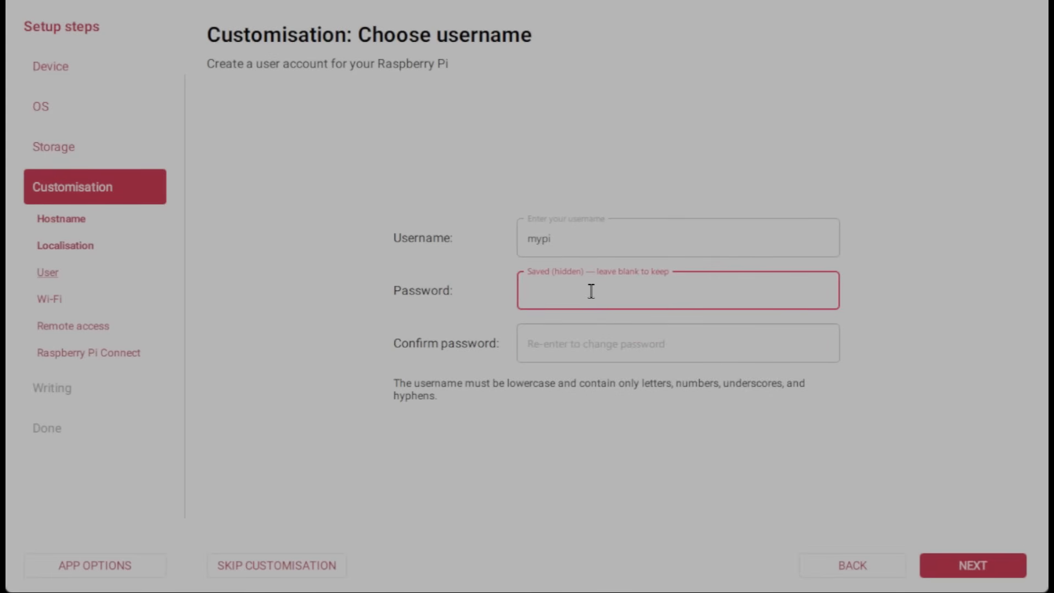
{"action": "type", "text": "••"}
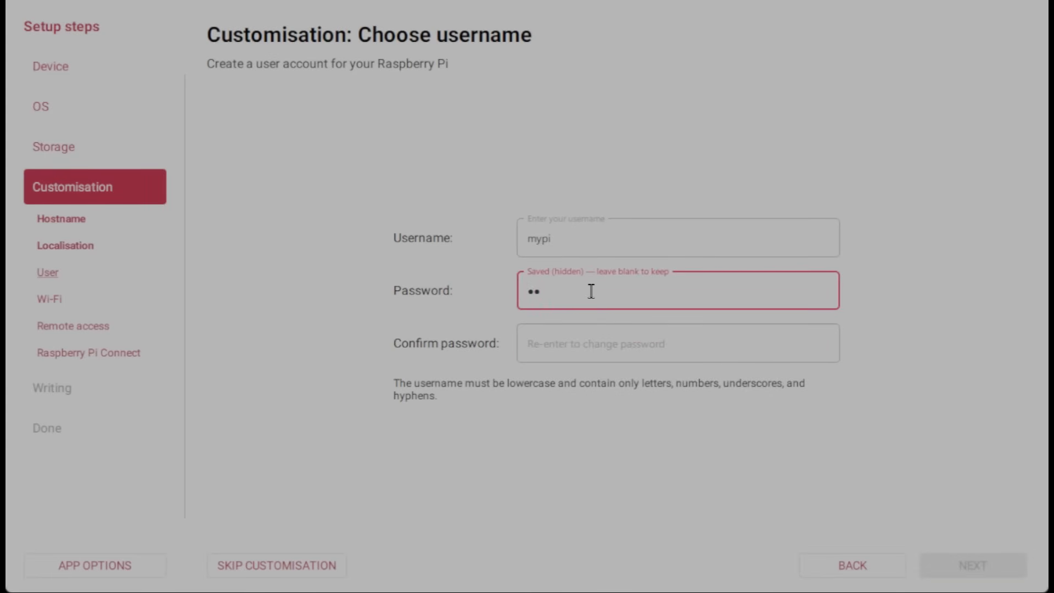
{"action": "type", "text": "••••"}
{"action": "left_click", "coordinate": [584, 346]}
{"action": "type", "text": "•••"}
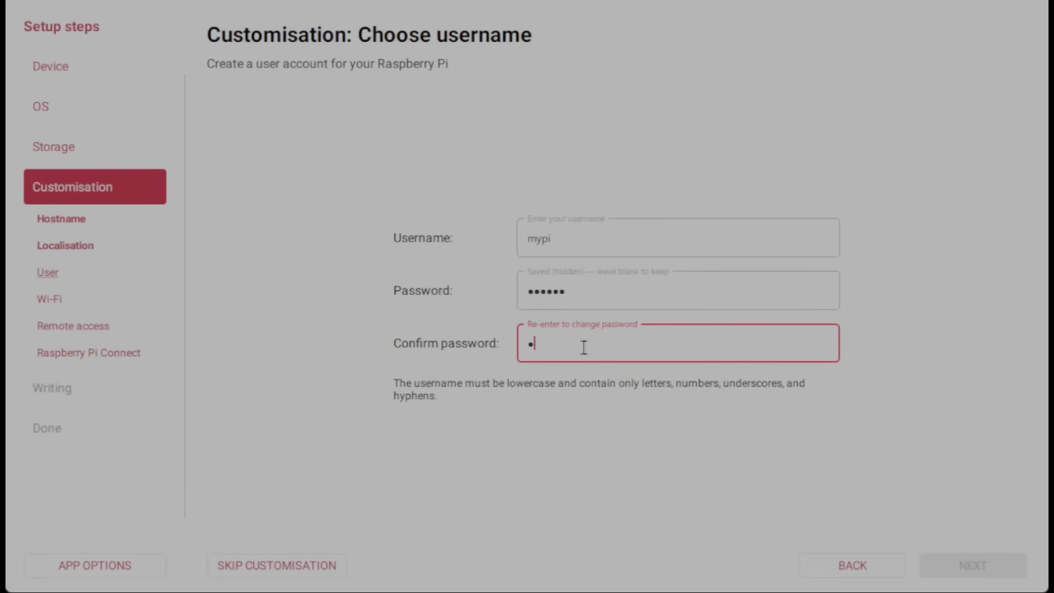
{"action": "type", "text": "•••"}
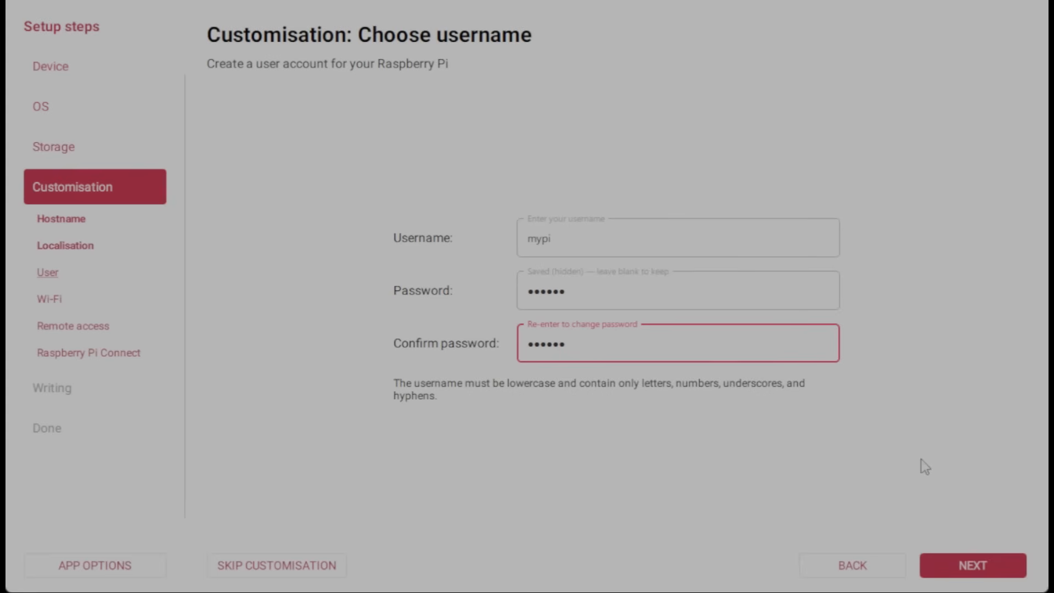
{"action": "left_click", "coordinate": [985, 561]}
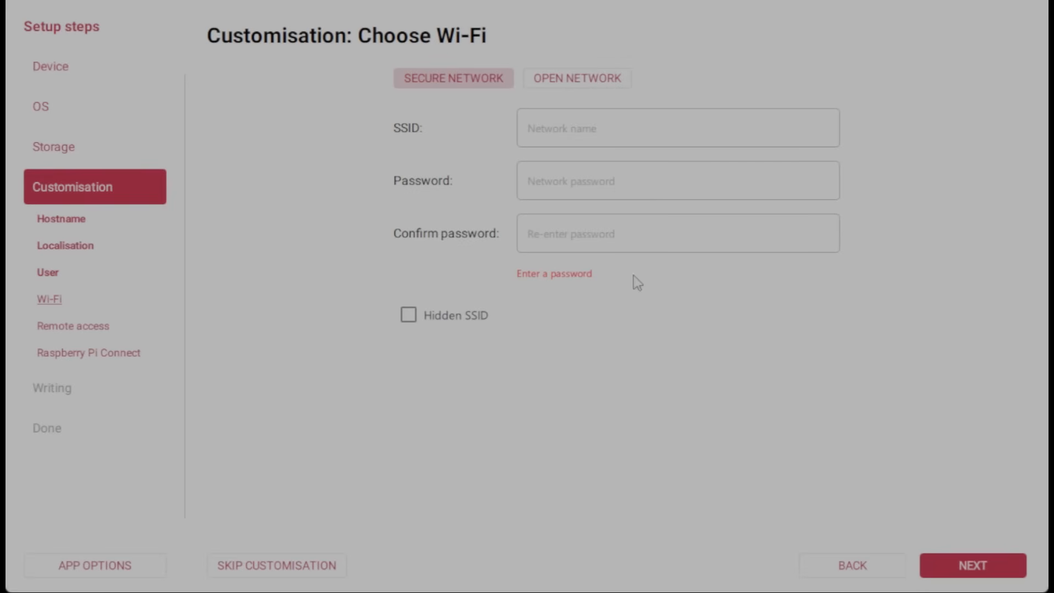
Step: Look over the open network, secure network and hidden SSID options, then continue with the Wi-Fi fields left blank
{"action": "left_click", "coordinate": [585, 87]}
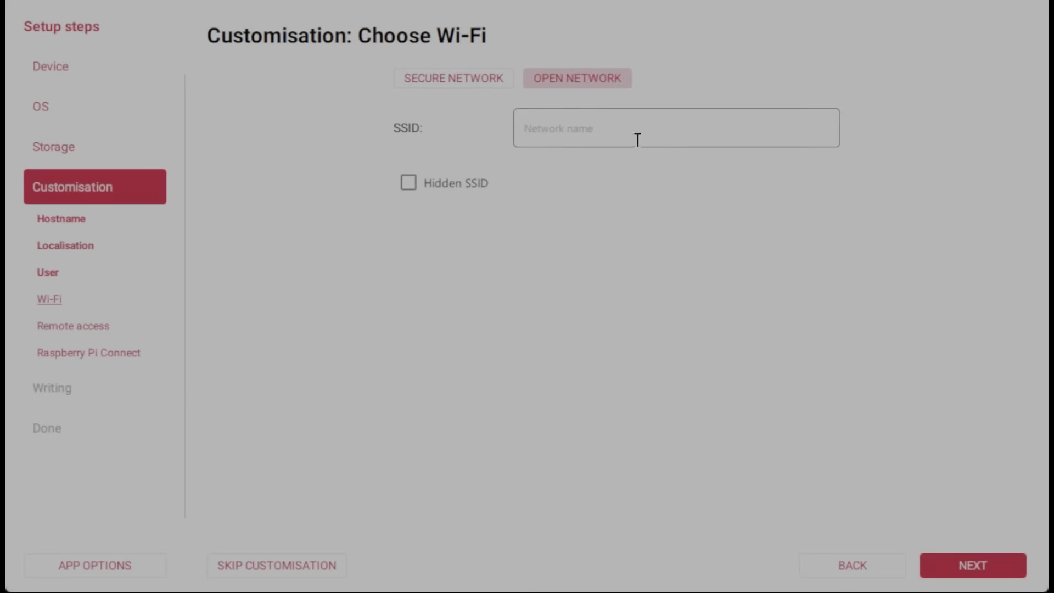
{"action": "left_click", "coordinate": [472, 87]}
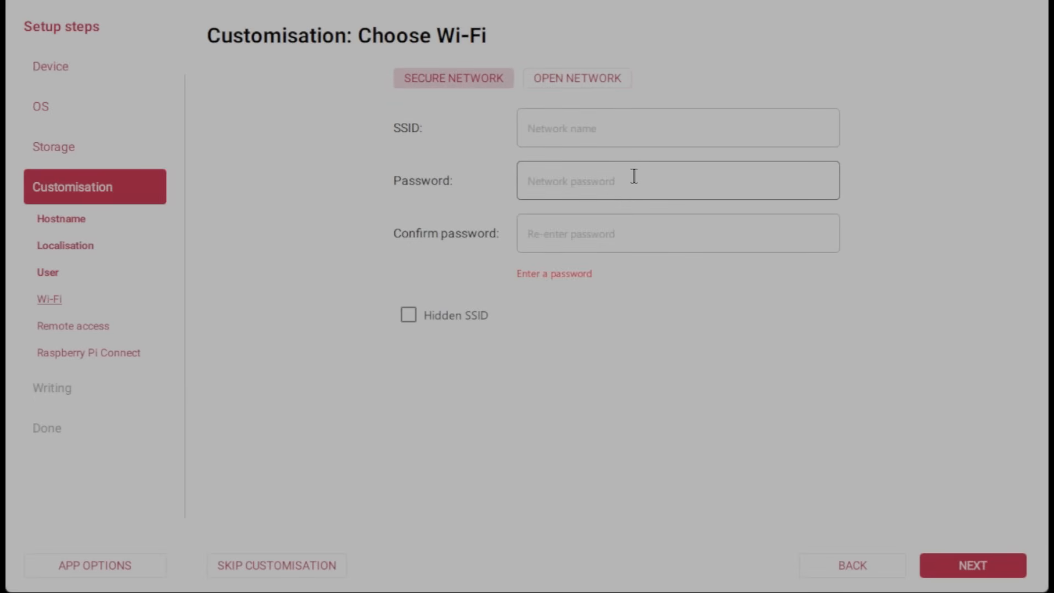
{"action": "left_click", "coordinate": [657, 237]}
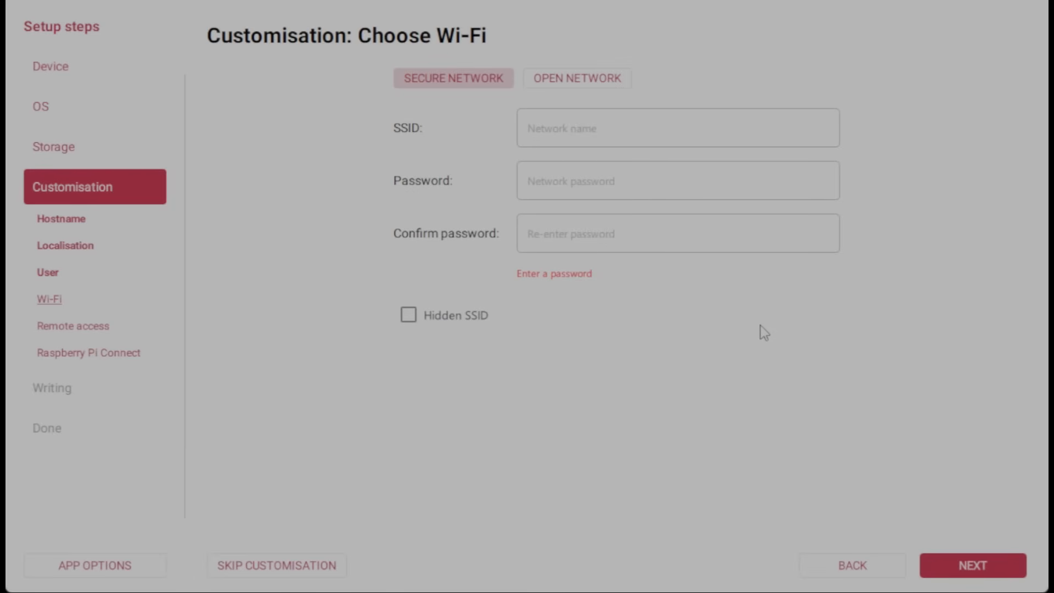
{"action": "left_click", "coordinate": [404, 324]}
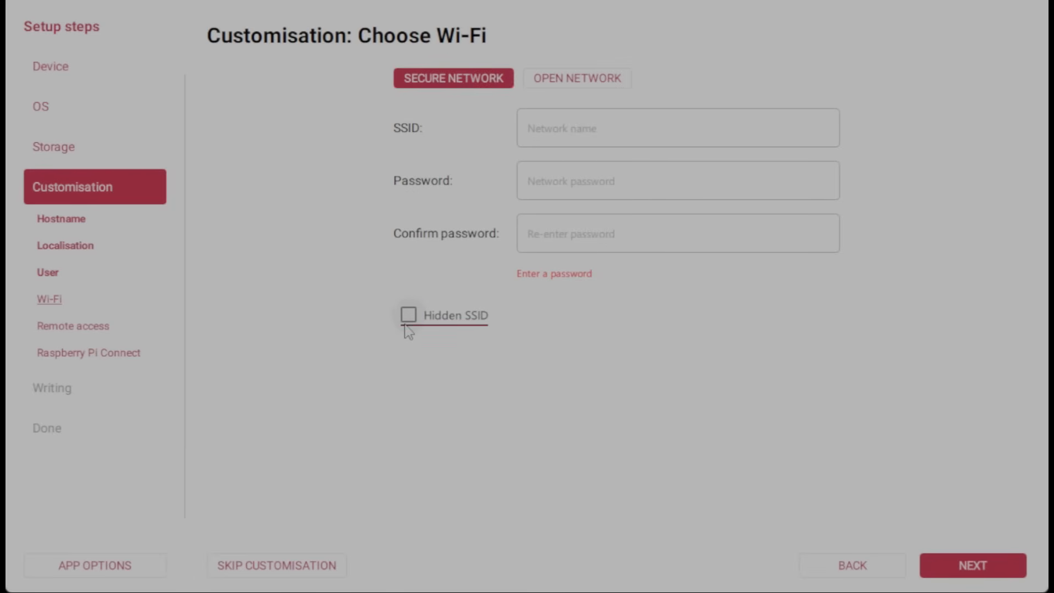
{"action": "left_click", "coordinate": [405, 325]}
{"action": "left_click", "coordinate": [416, 323]}
{"action": "left_click", "coordinate": [971, 564]}
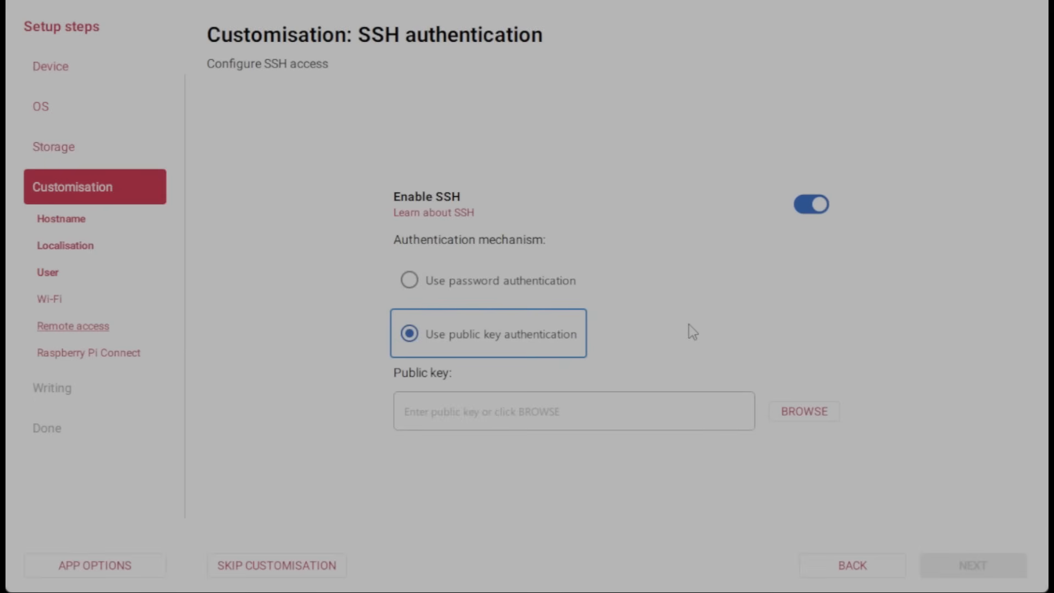
Step: Compare the SSH authentication mechanisms, set password authentication, and continue with Raspberry Pi Connect left disabled
{"action": "left_click", "coordinate": [407, 280]}
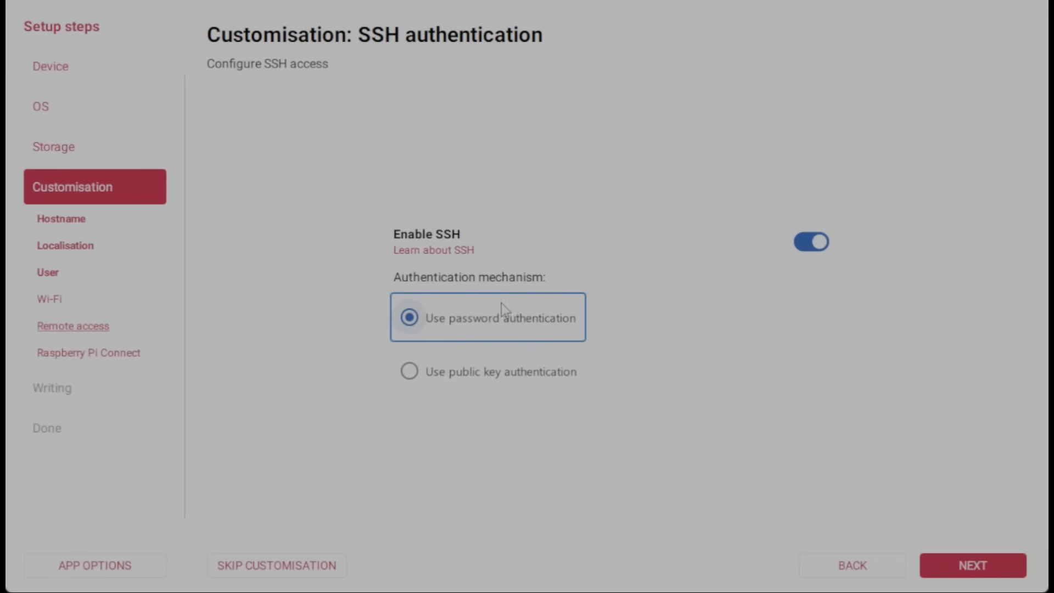
{"action": "left_click", "coordinate": [409, 371]}
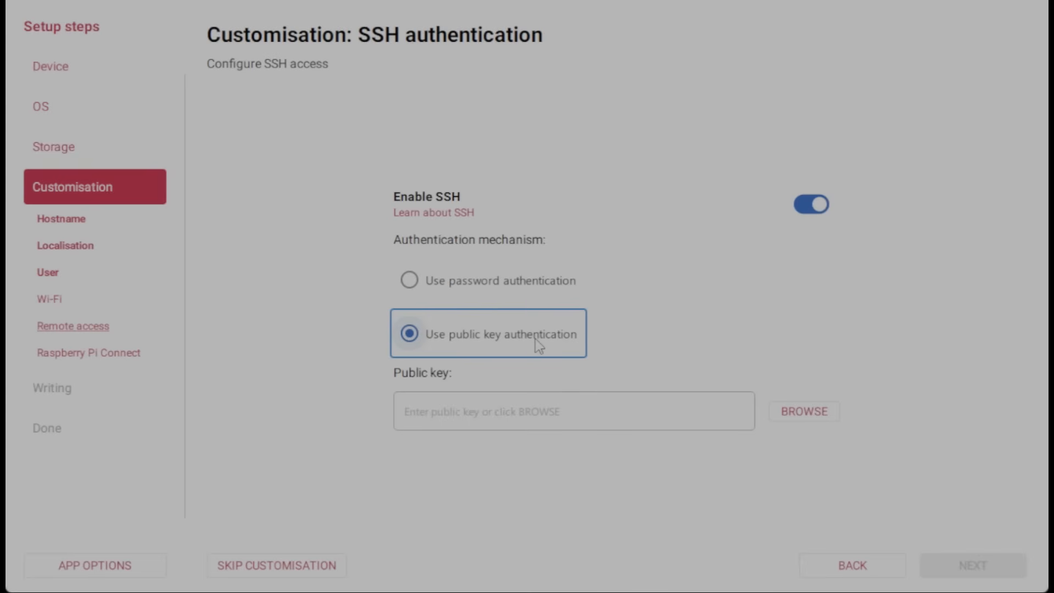
{"action": "left_click", "coordinate": [537, 292]}
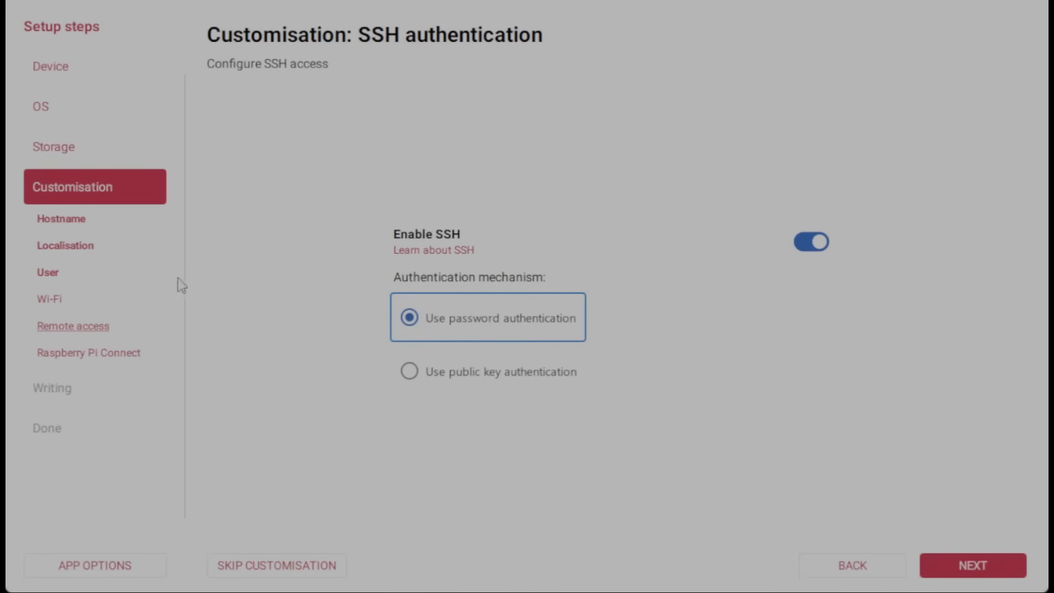
{"action": "left_click", "coordinate": [510, 373]}
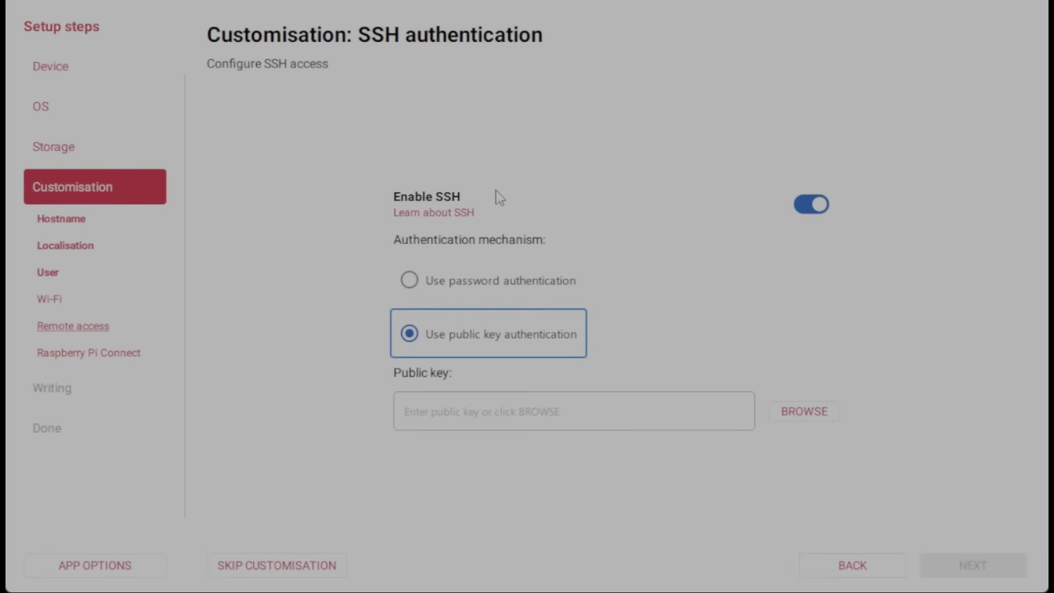
{"action": "left_click", "coordinate": [458, 278]}
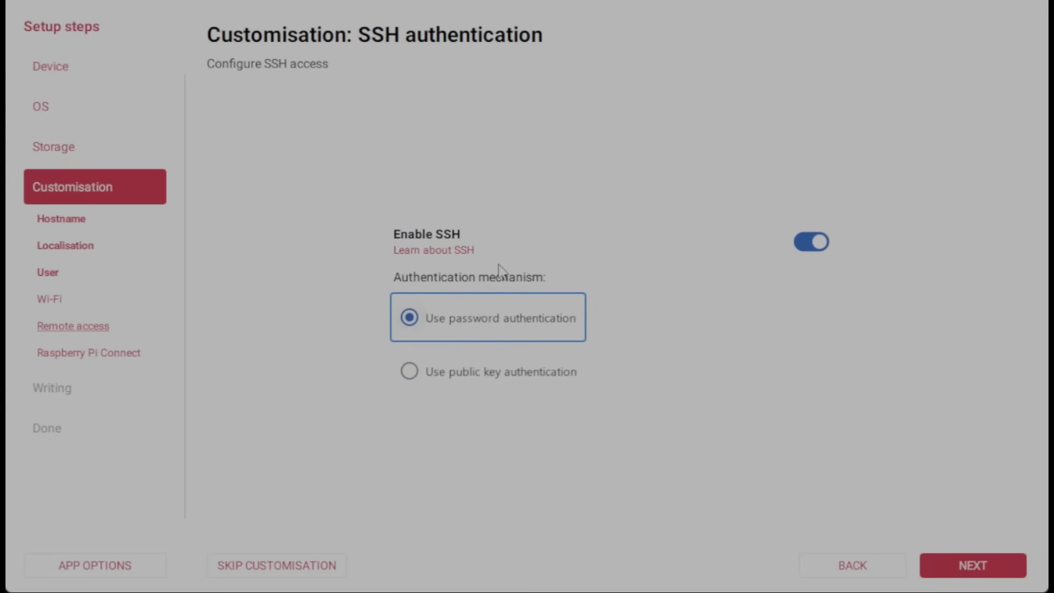
{"action": "left_click", "coordinate": [966, 569]}
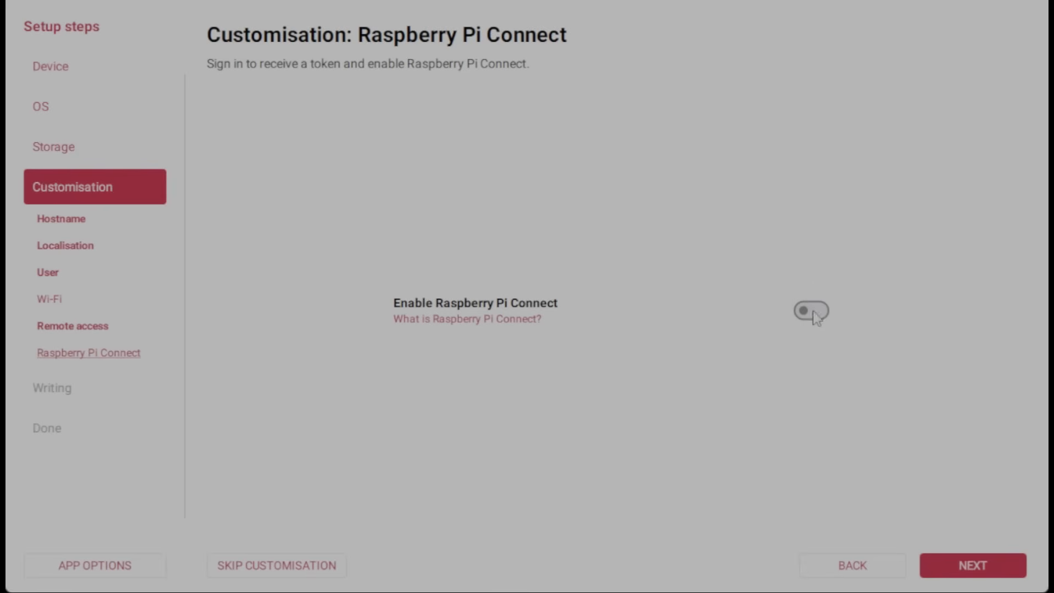
{"action": "left_click", "coordinate": [991, 568]}
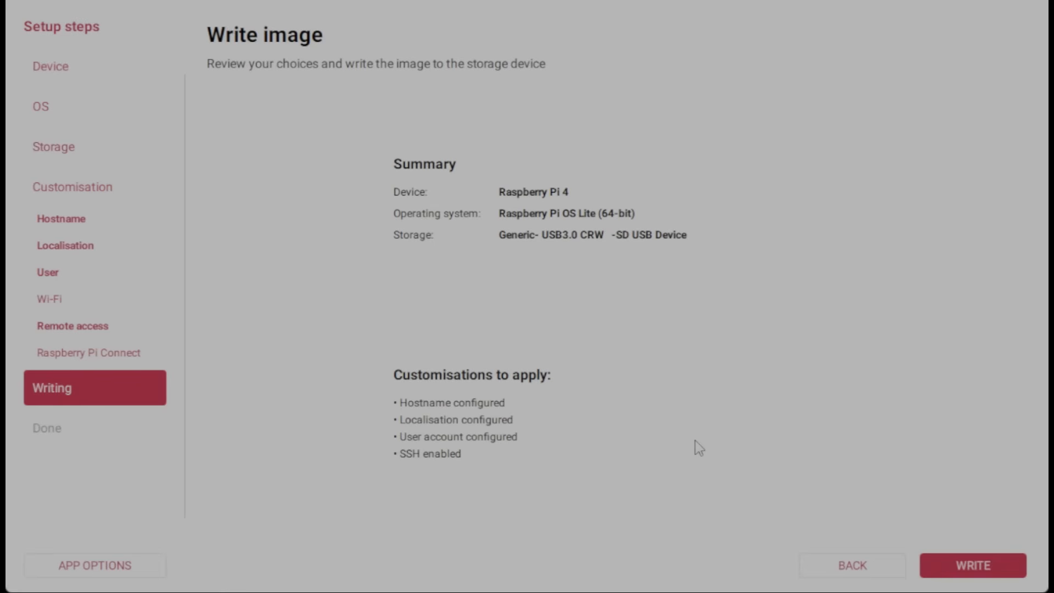
Step: View the App Options and the content repository sources, closing them without changes
{"action": "left_click", "coordinate": [148, 568]}
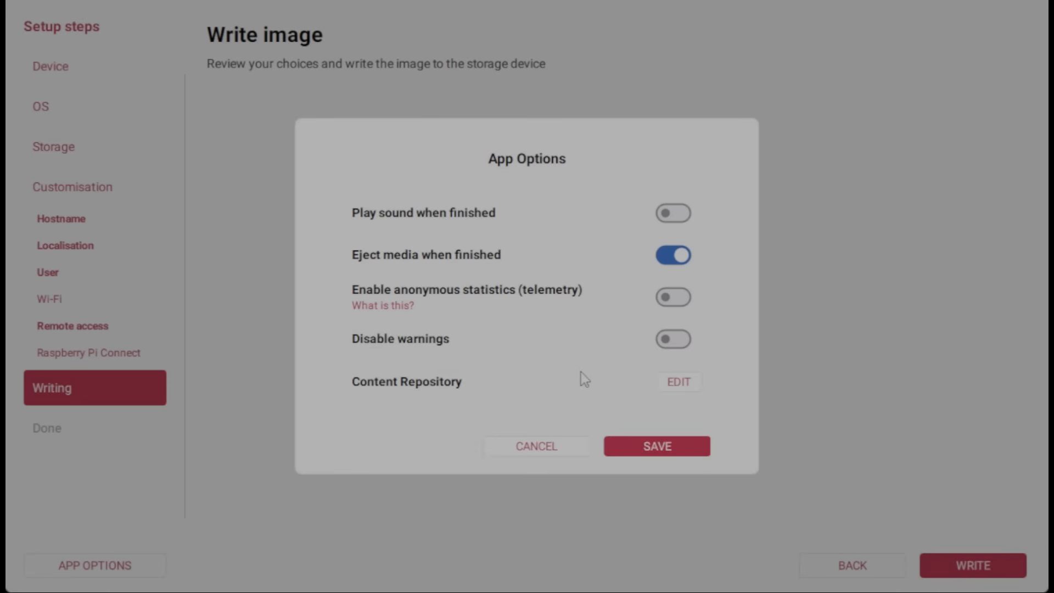
{"action": "left_click", "coordinate": [675, 383]}
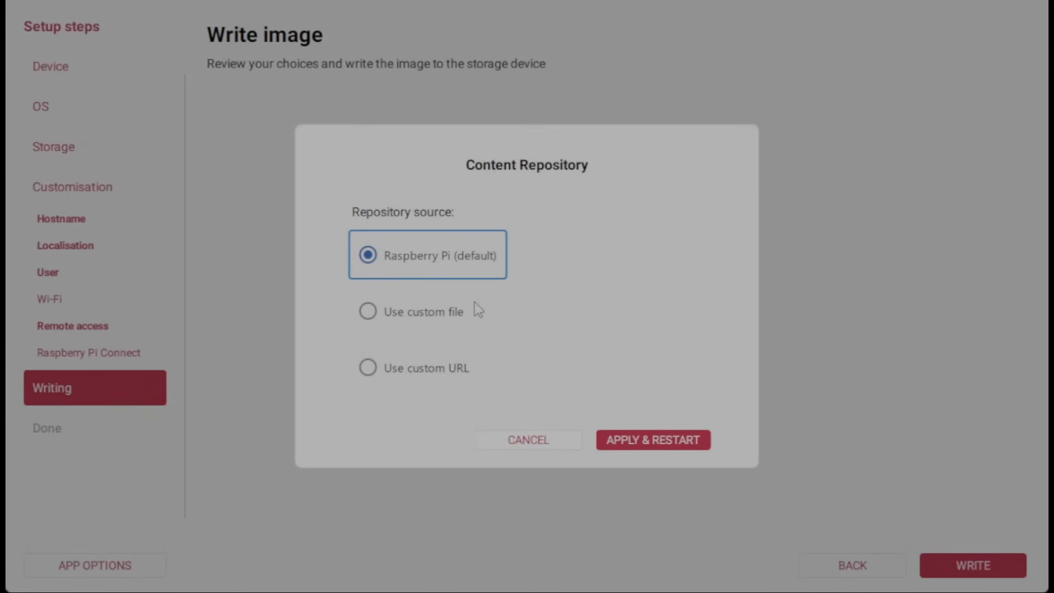
{"action": "left_click", "coordinate": [561, 441]}
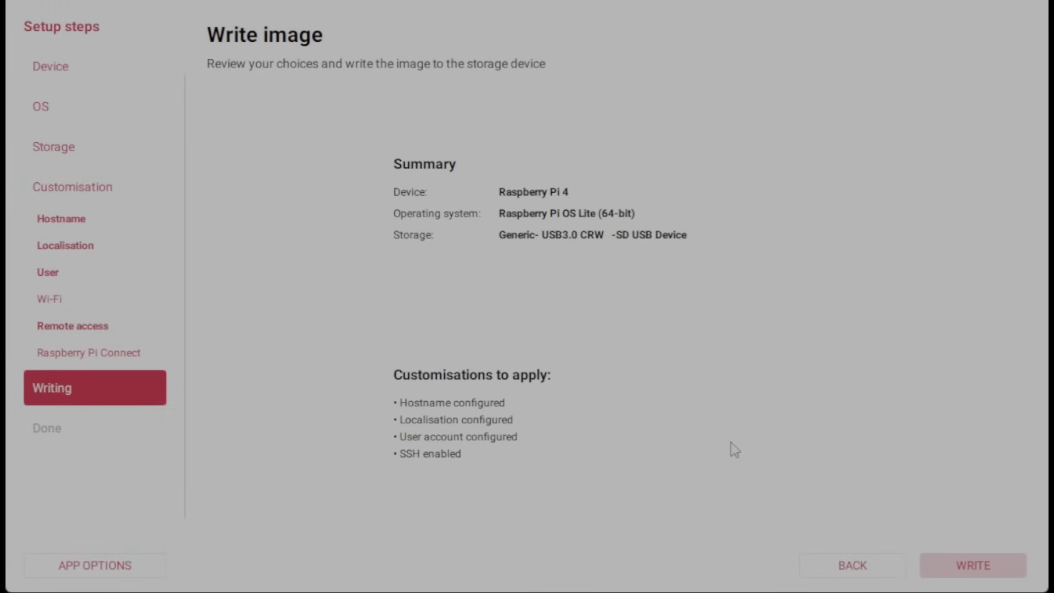
Step: Write the image to the SD USB device, approving the erasure of all its data
{"action": "left_click", "coordinate": [972, 566]}
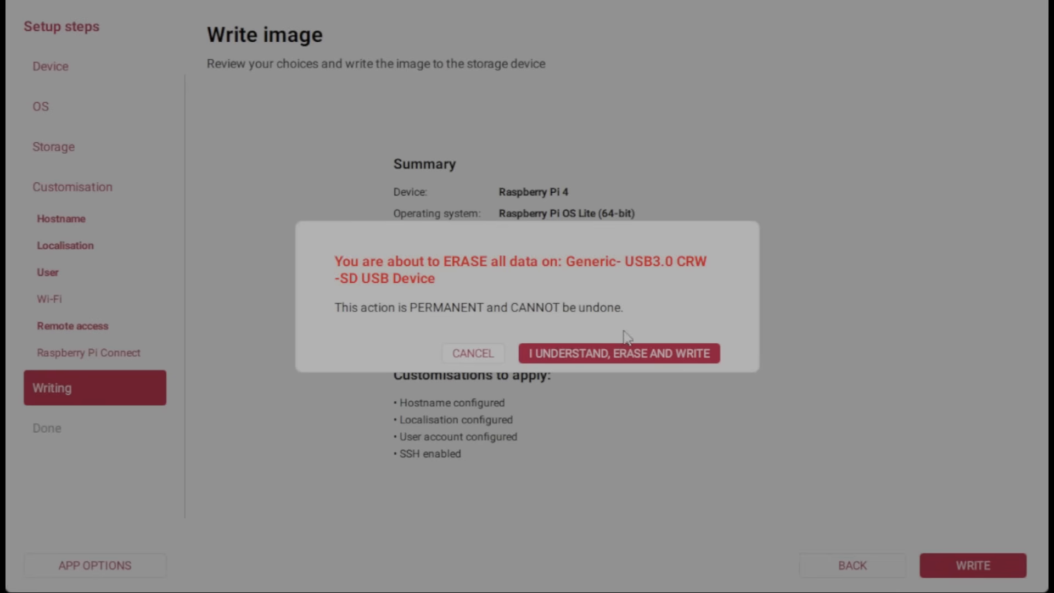
{"action": "left_click", "coordinate": [626, 355]}
{"action": "left_click", "coordinate": [634, 362]}
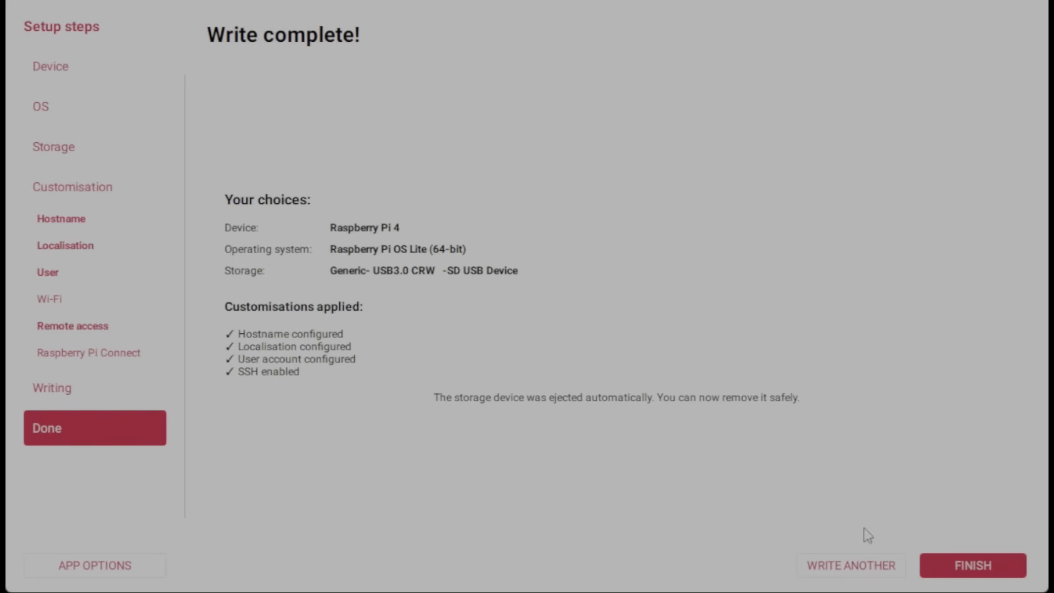
{"action": "left_click", "coordinate": [838, 570]}
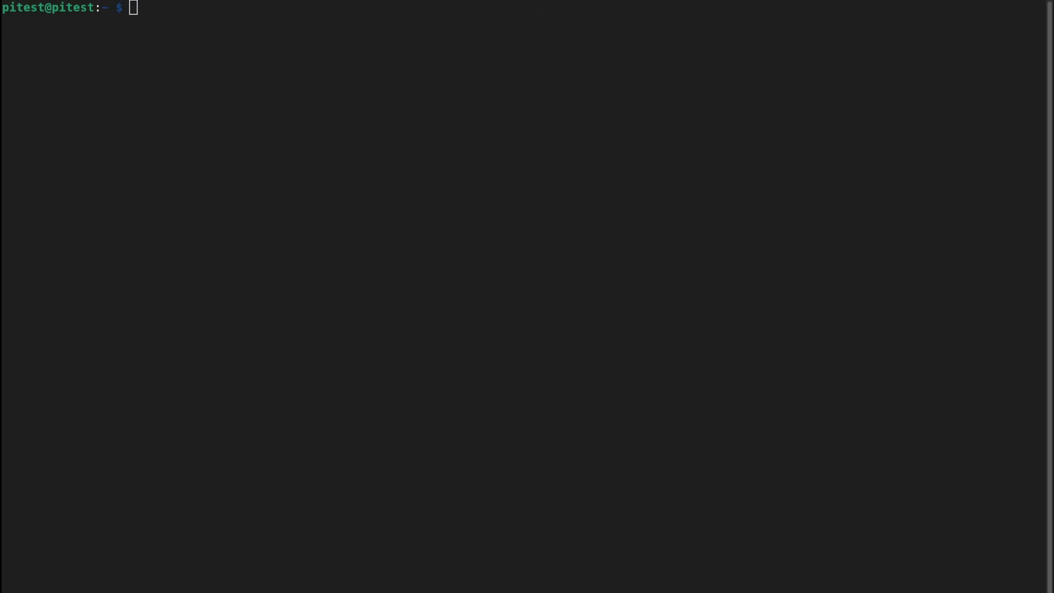
Step: In the Raspberry Pi's terminal, enter the command "ip -br addr" at the prompt and clear it without running it
{"action": "left_click", "coordinate": [698, 271]}
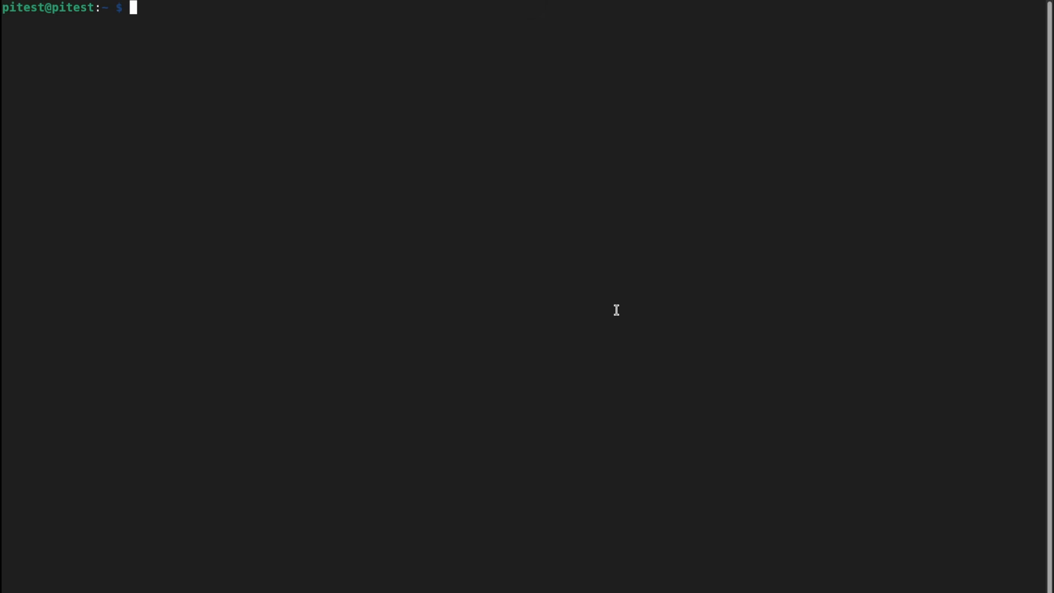
{"action": "right_click", "coordinate": [576, 242]}
{"action": "left_click", "coordinate": [595, 281]}
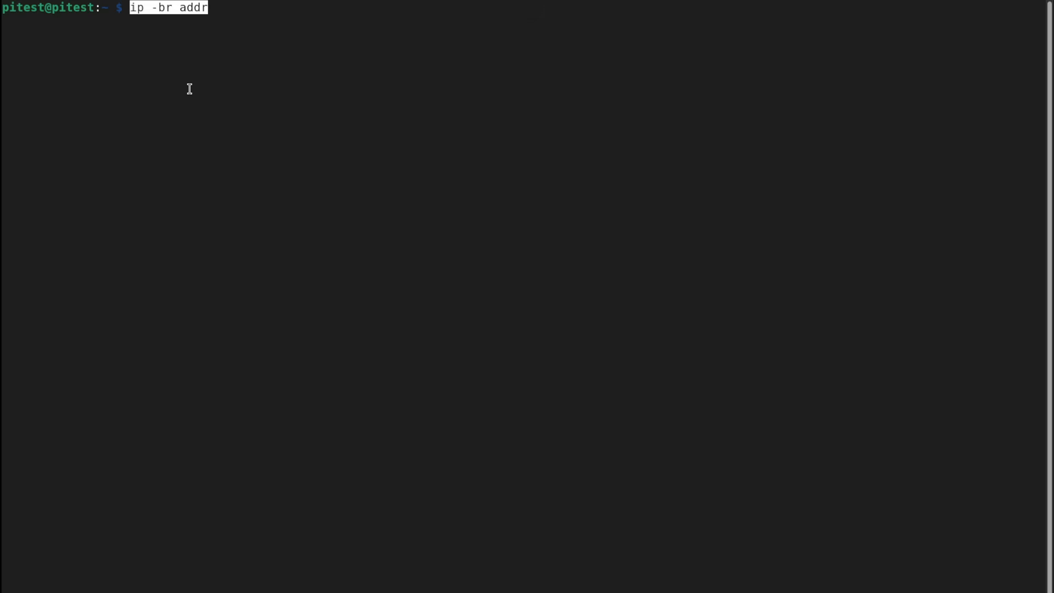
{"action": "key", "text": "ctrl+u"}
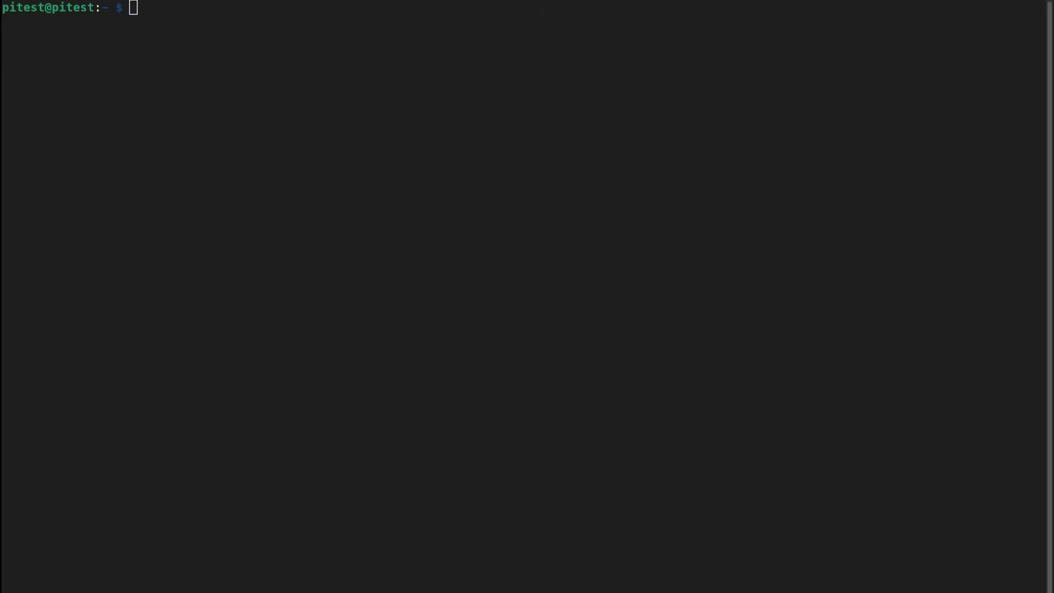
{"action": "right_click", "coordinate": [412, 188]}
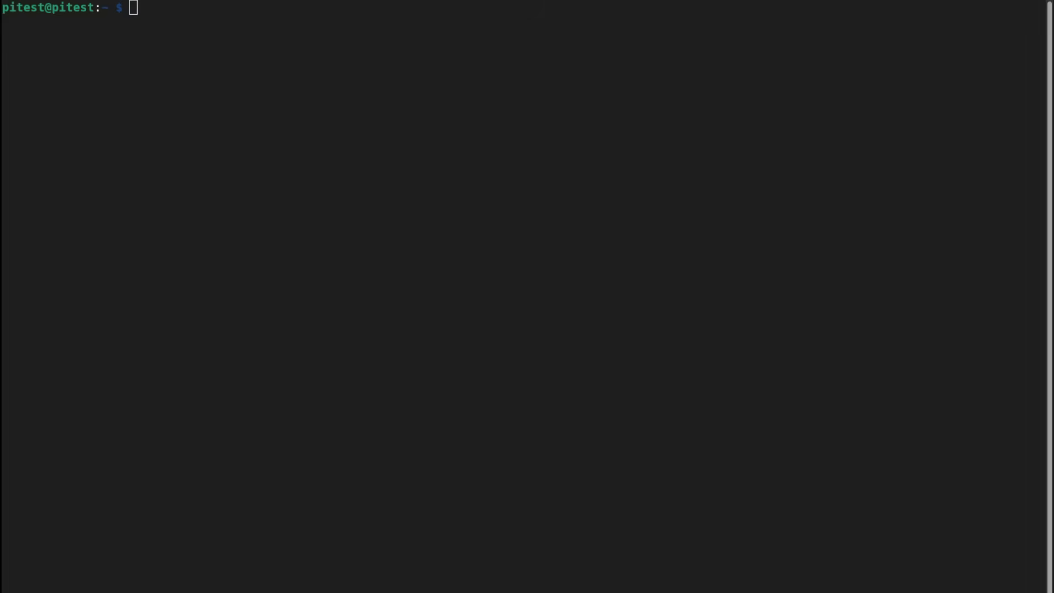
{"action": "left_click", "coordinate": [428, 231]}
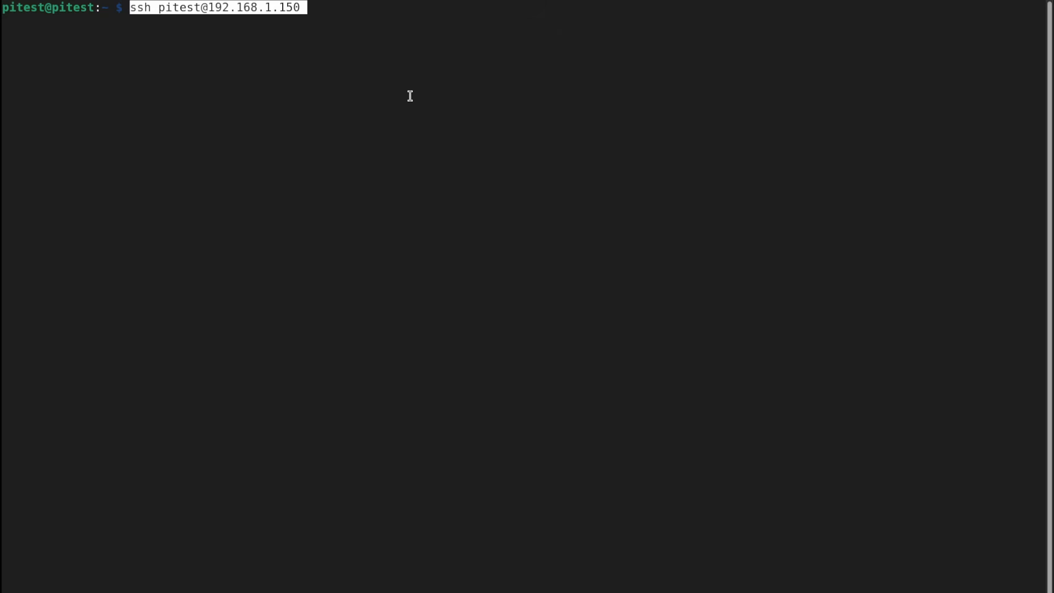
{"action": "key", "text": "ctrl+u"}
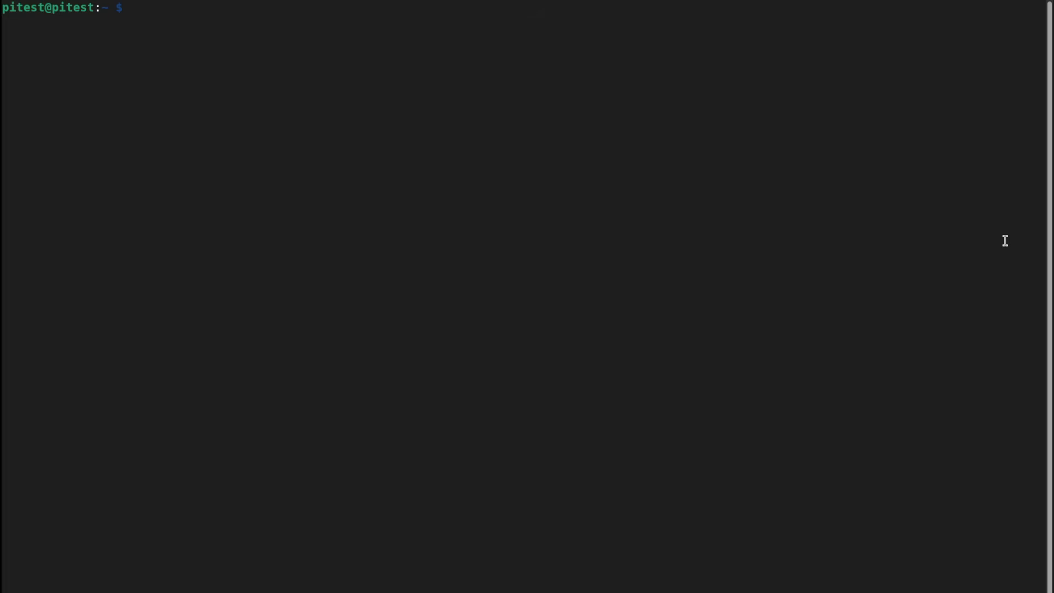
{"action": "key", "text": "alt+Tab"}
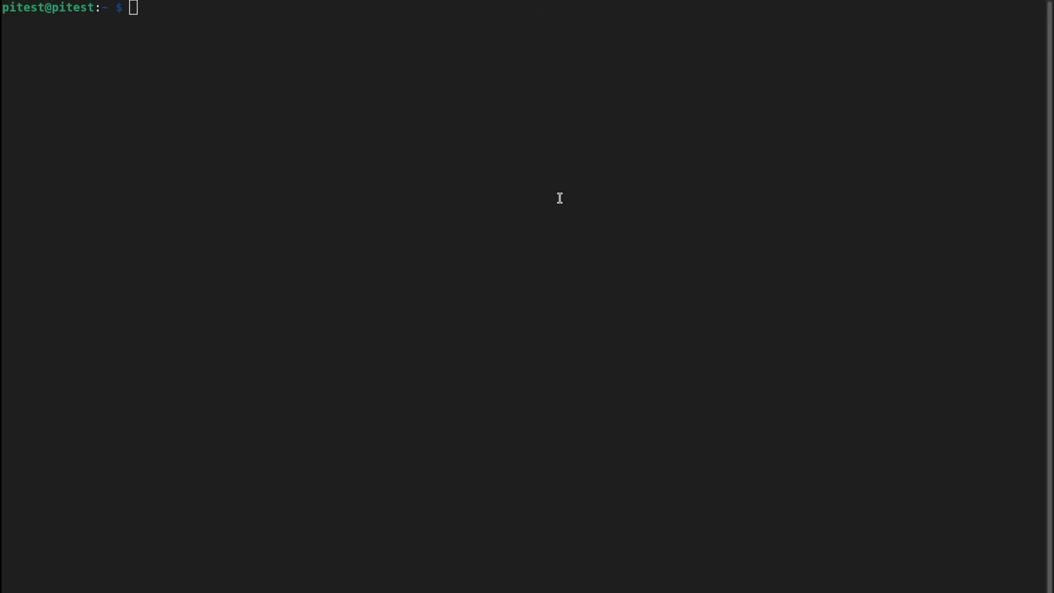
{"action": "key", "text": "alt+Tab"}
{"action": "key", "text": "ctrl+shift+v"}
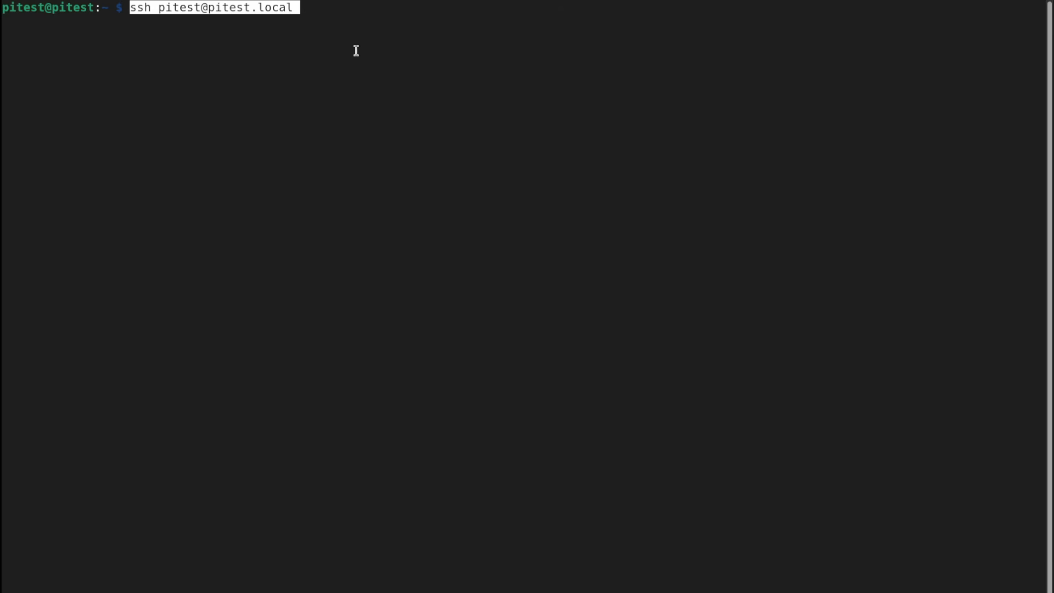
{"action": "key", "text": "ctrl+u"}
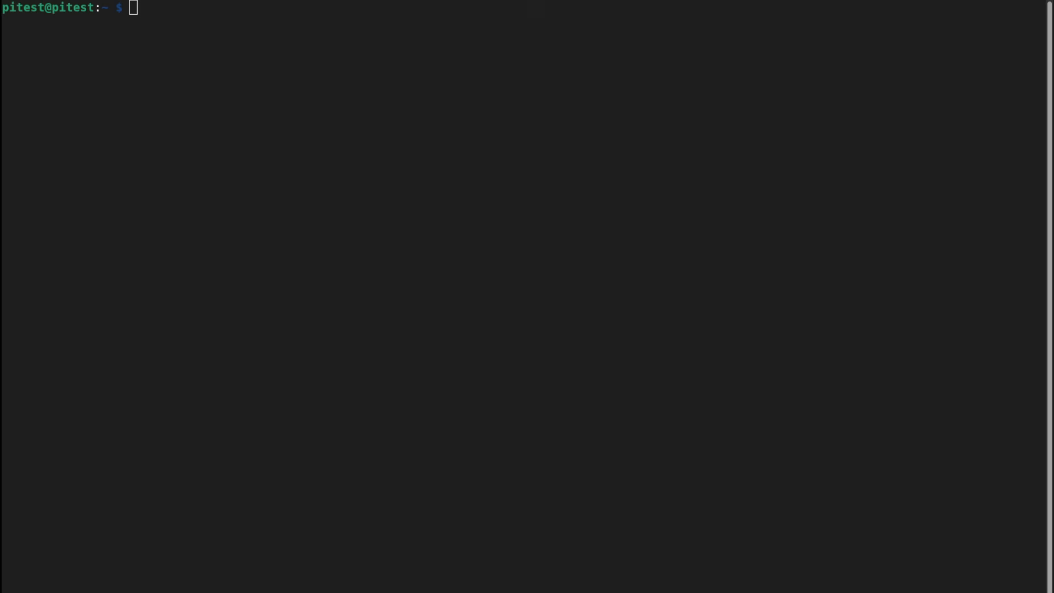
Step: Update the package lists and upgrade all installed packages with "sudo apt update && sudo apt upgrade -y"
{"action": "left_click", "coordinate": [533, 133]}
{"action": "type", "text": "sudo apt update && sudo apt upgrade -y"}
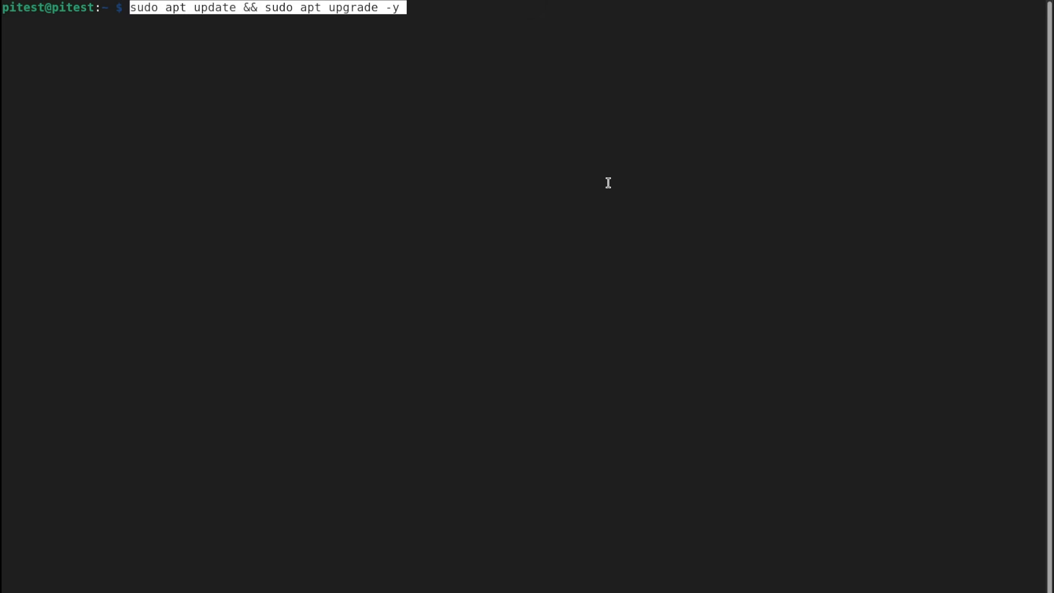
{"action": "key", "text": "Return"}
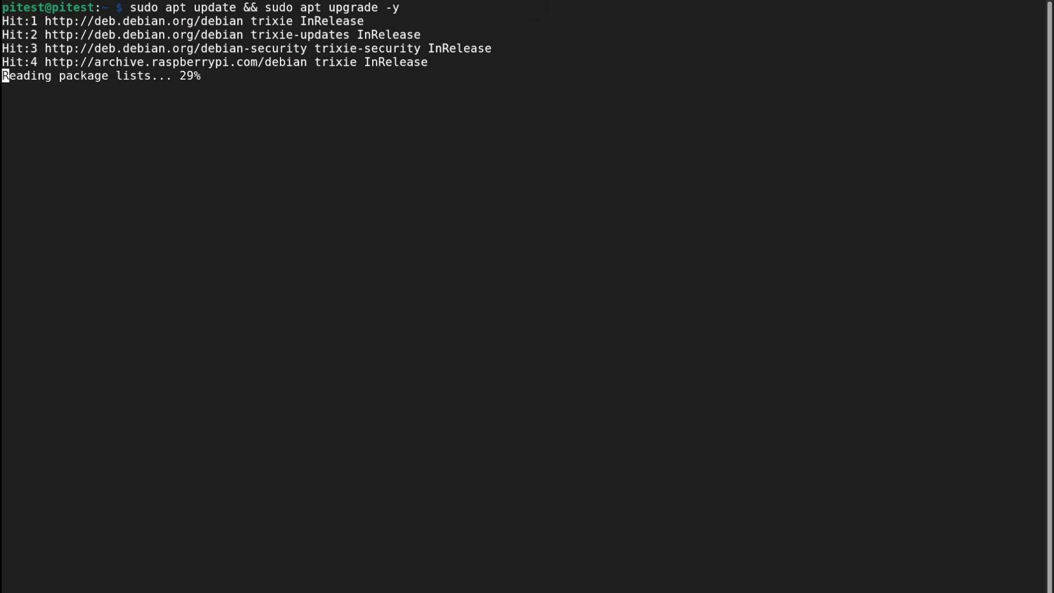